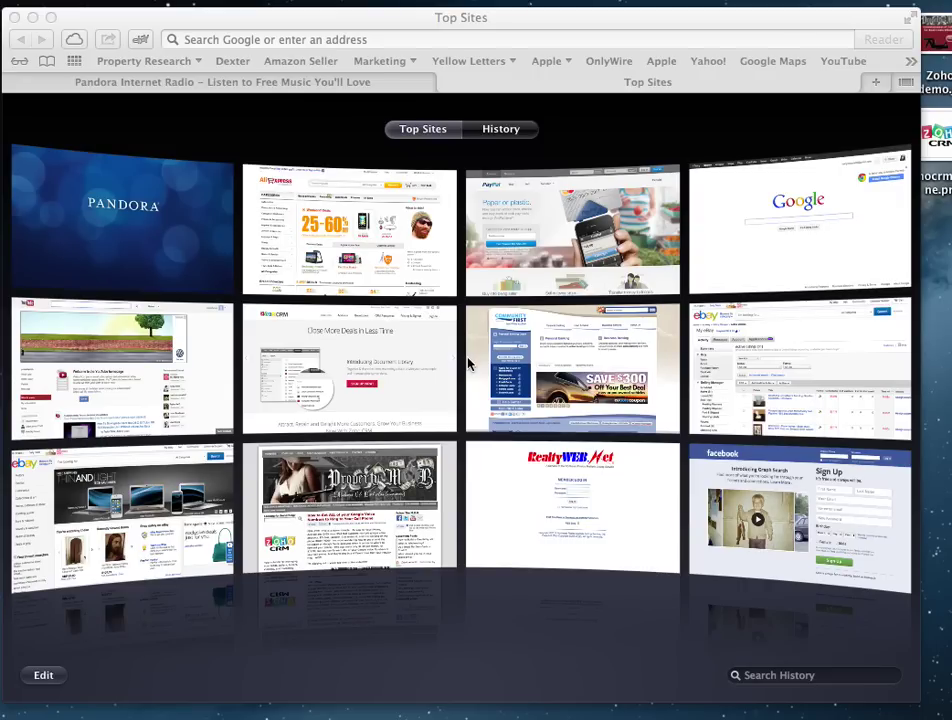
Step: Load google.com/voice from Safari's address bar to reach the Google Voice inbox
click(470, 40)
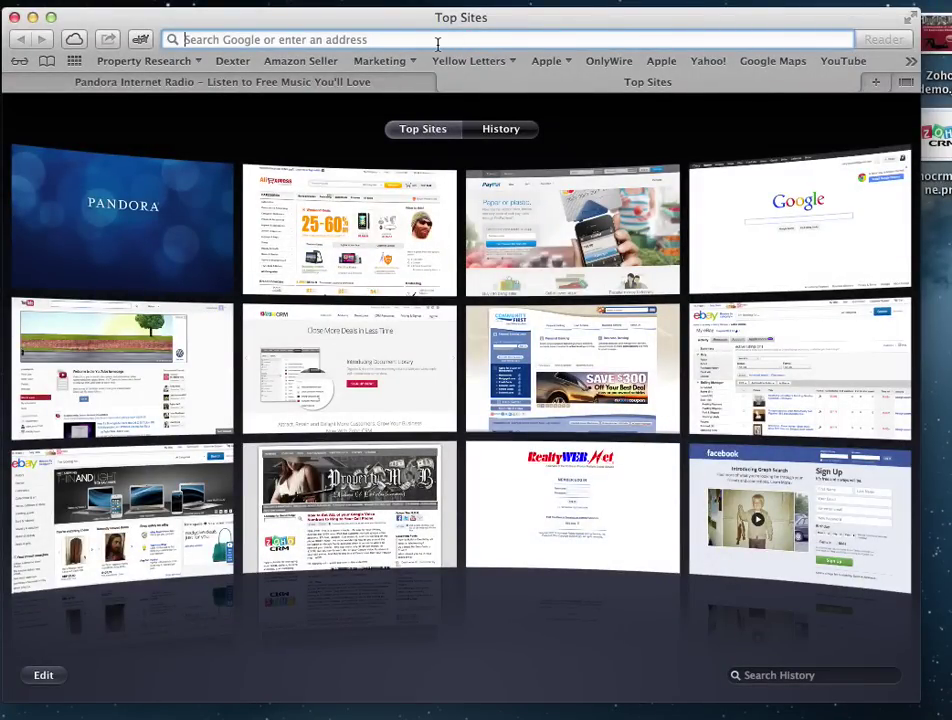
drag(331, 19, 351, 15)
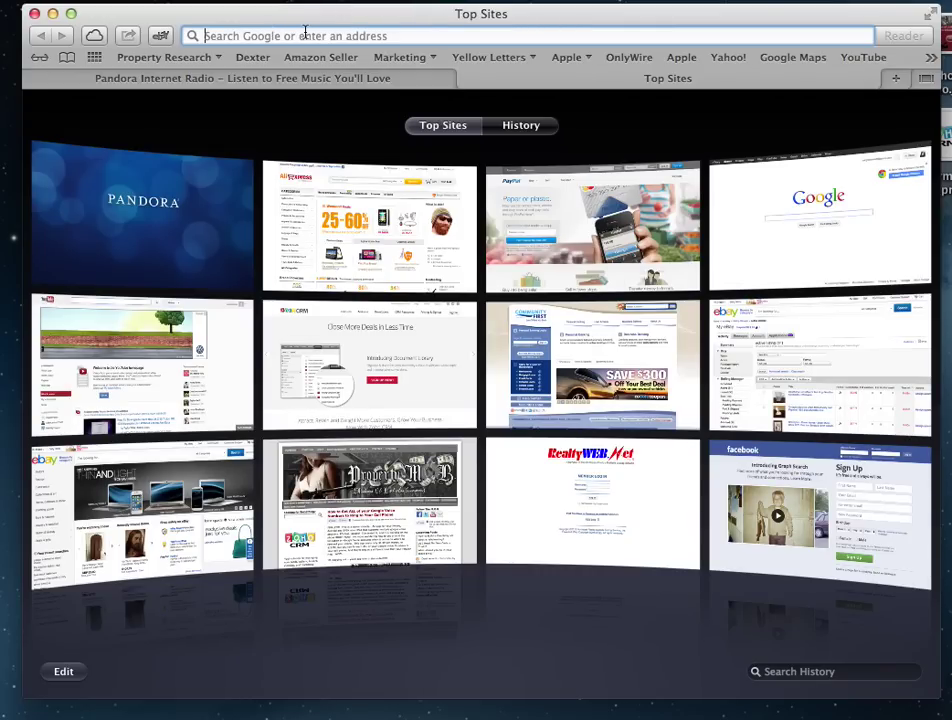
text(google.c)
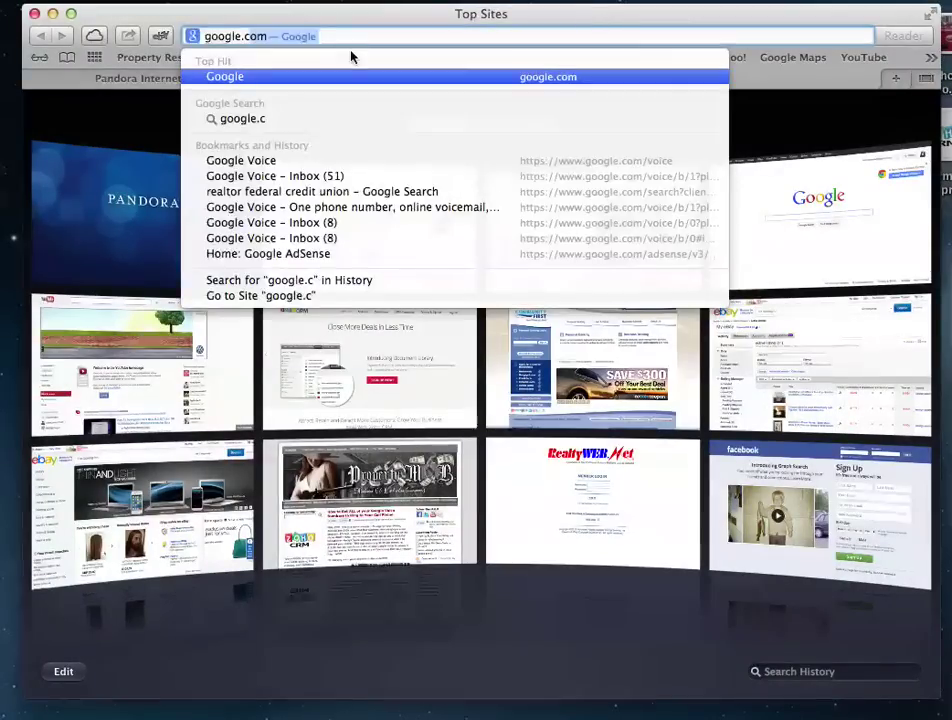
text(om/voice)
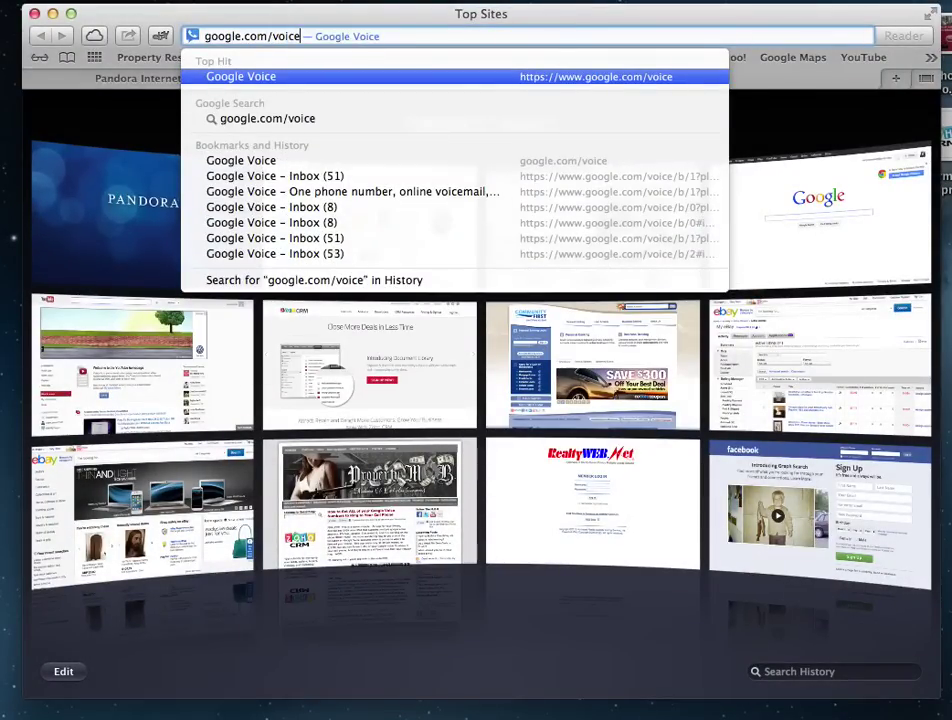
key(Return)
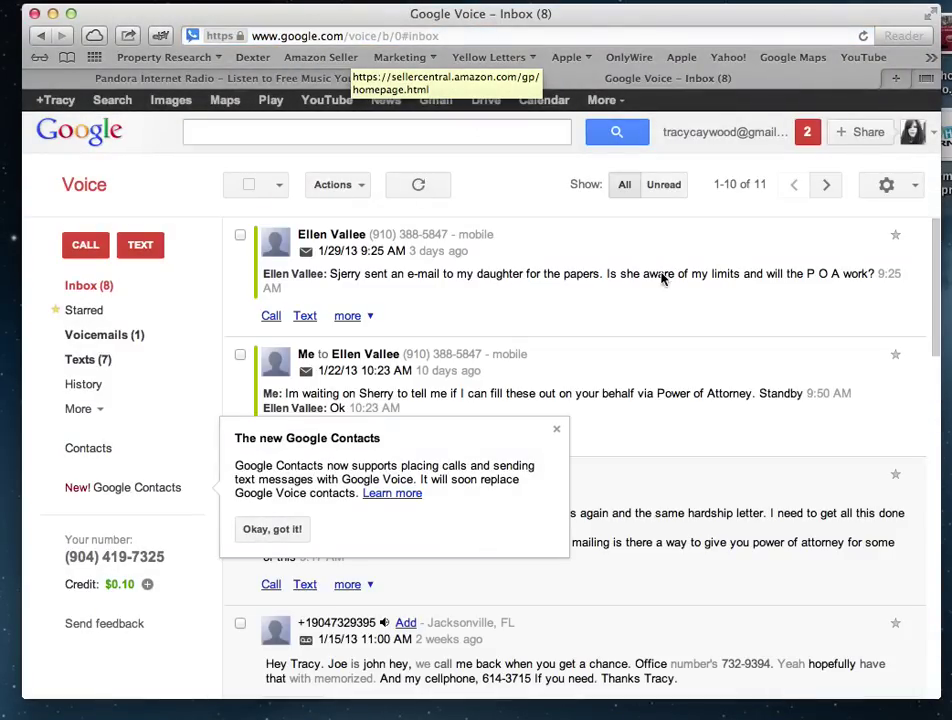
Step: Switch to the second signed-in account and filter to its Missed calls list
click(935, 134)
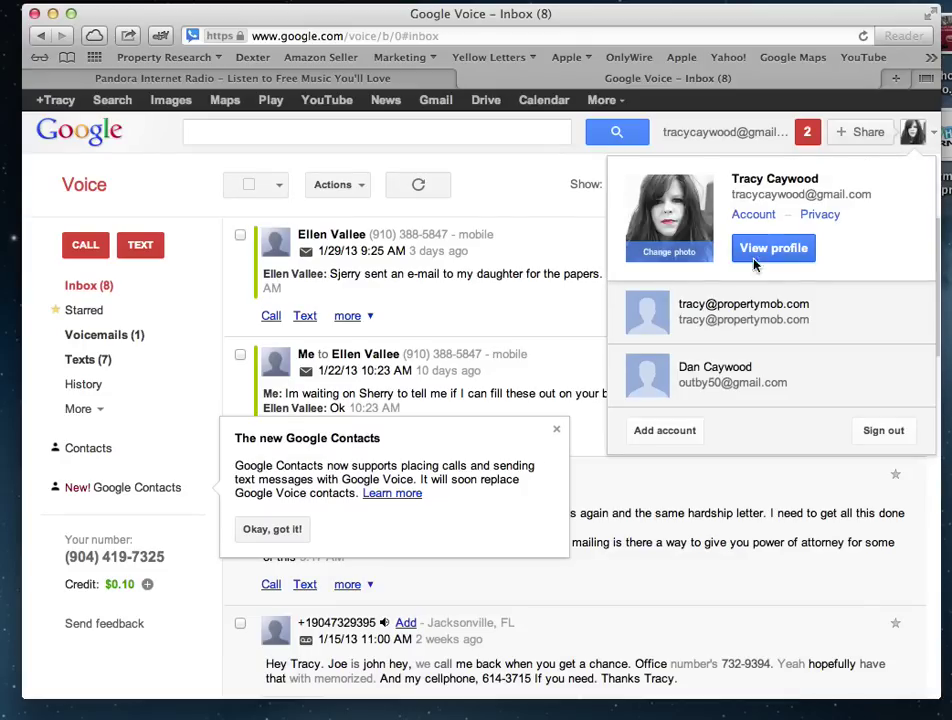
click(713, 387)
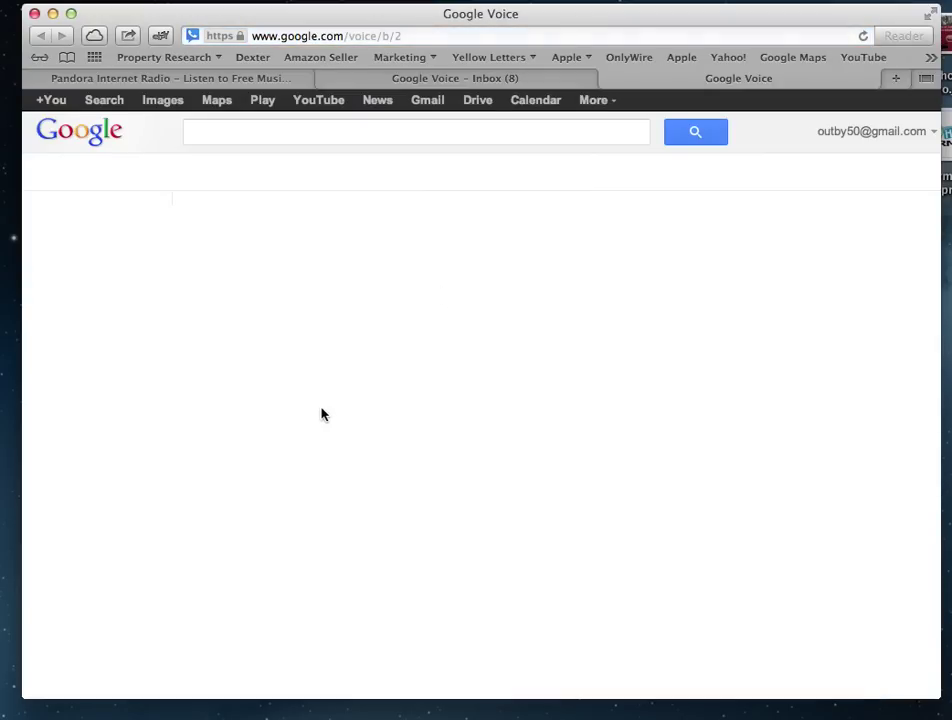
click(80, 409)
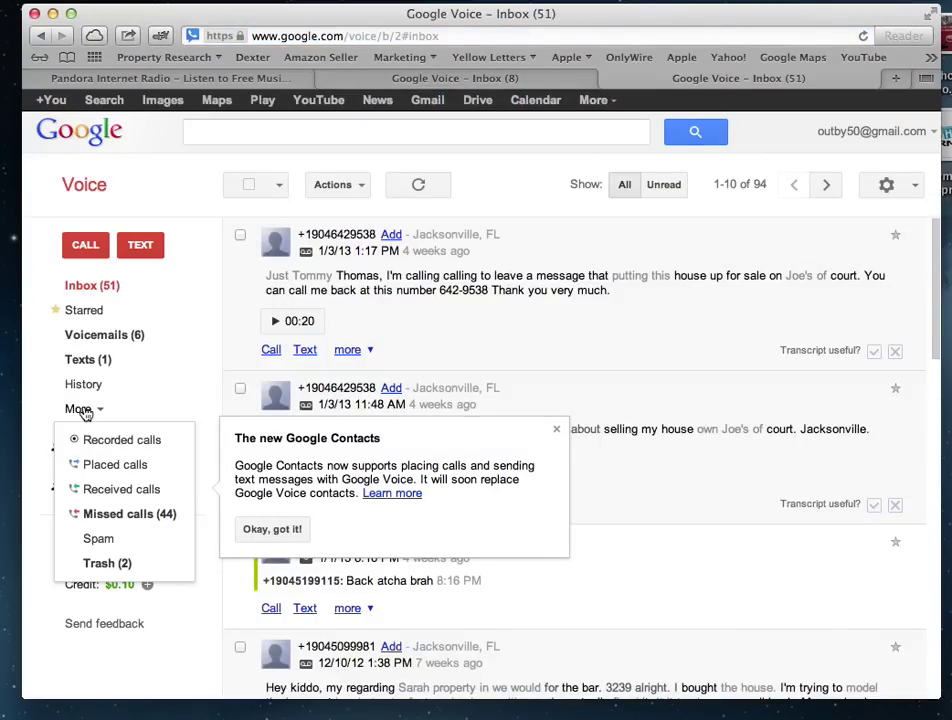
click(96, 516)
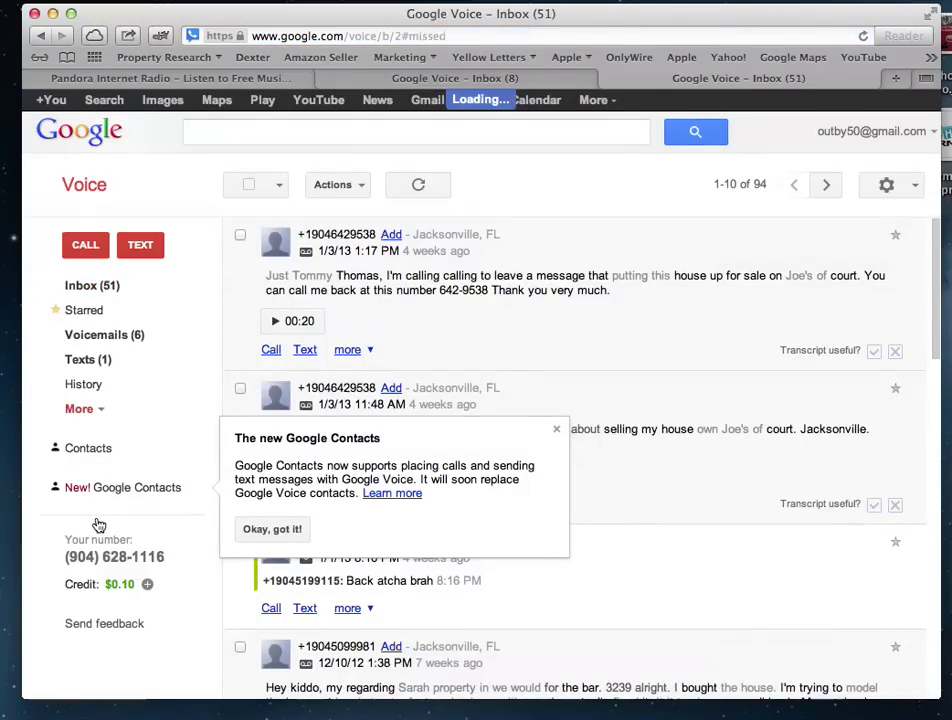
Step: Dismiss the Google Contacts notice and scroll through the 116 missed calls
click(556, 429)
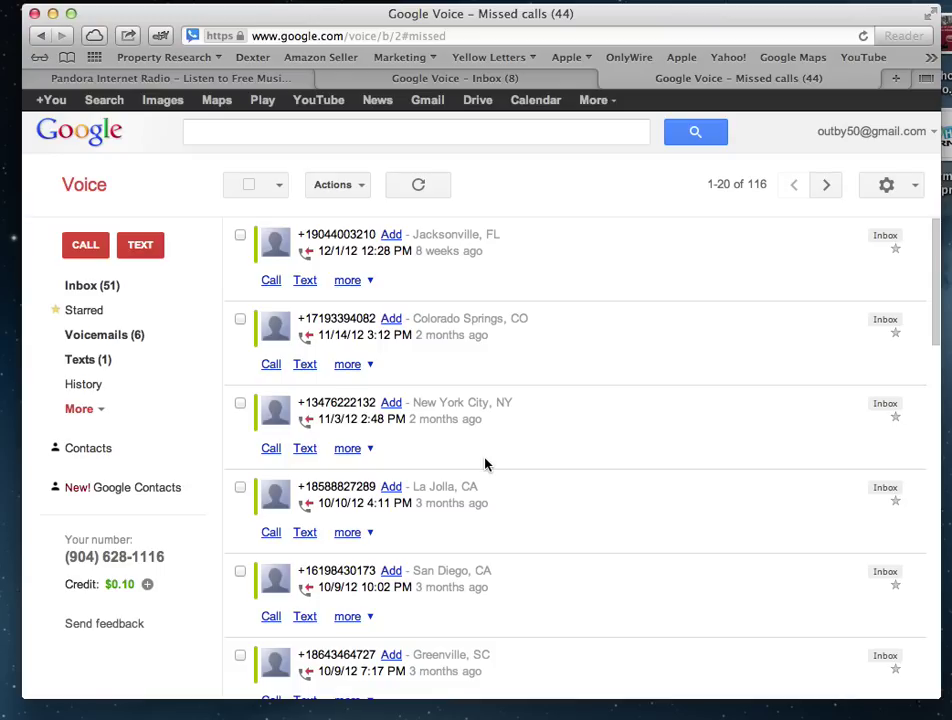
scroll(619, 481, down, 2)
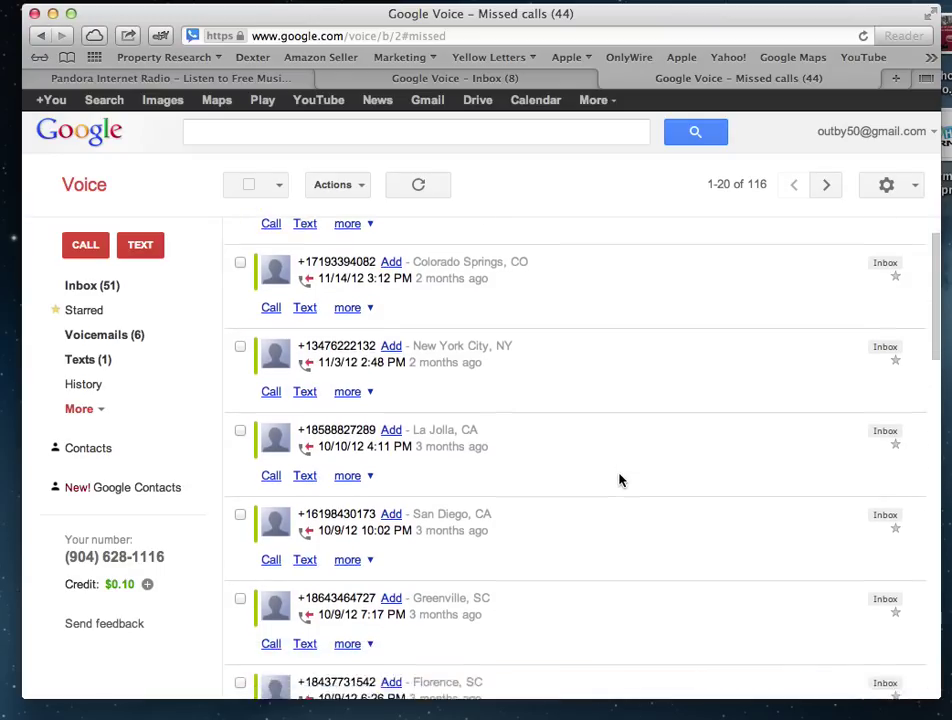
scroll(619, 481, up, 2)
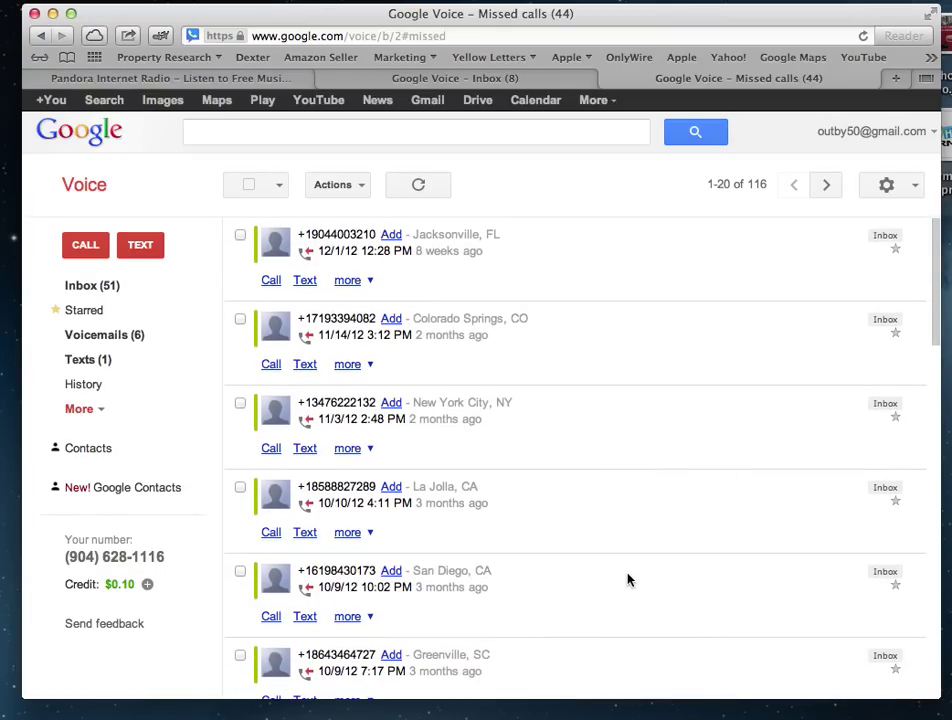
scroll(627, 580, down, 5)
scroll(628, 580, down, 5)
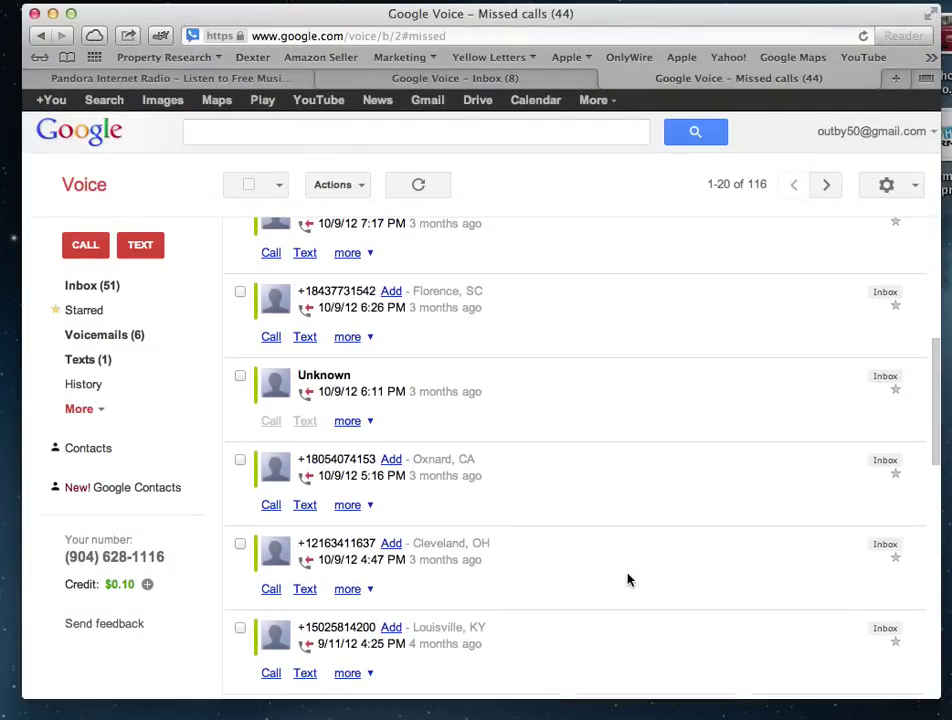
scroll(621, 503, up, 10)
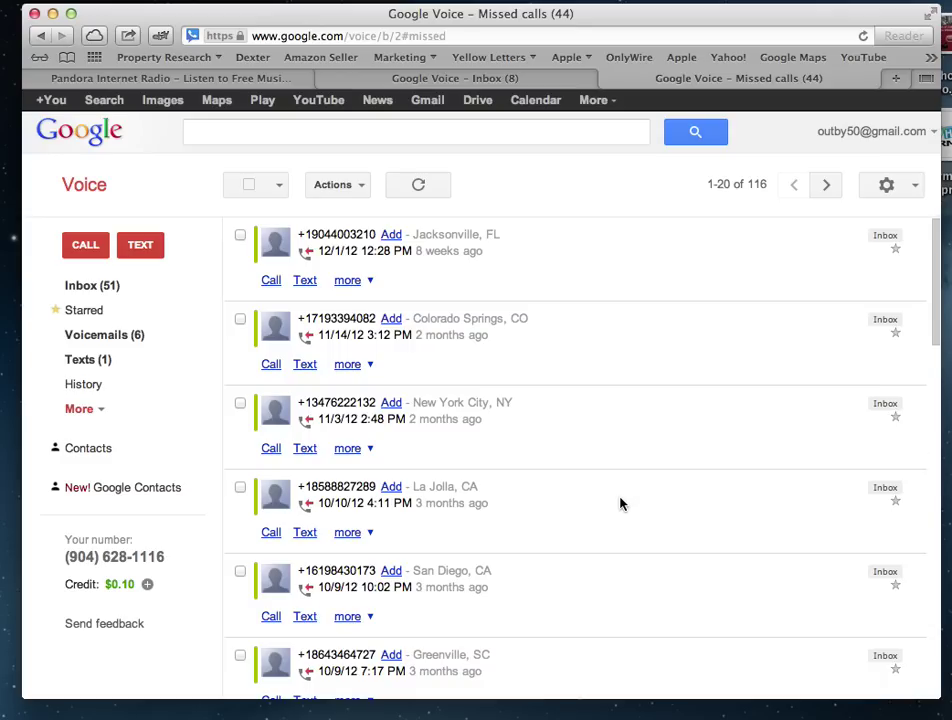
Step: Compose 'Hi. I was wondering if you sold your house yet.' to the Jacksonville, FL caller, fixing typos
click(305, 280)
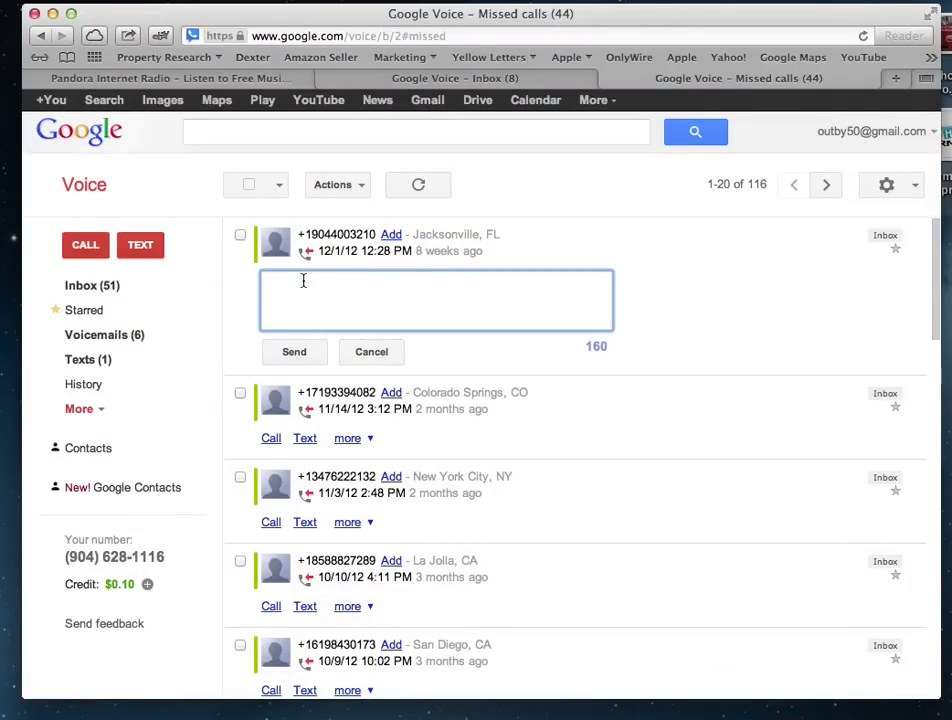
click(374, 349)
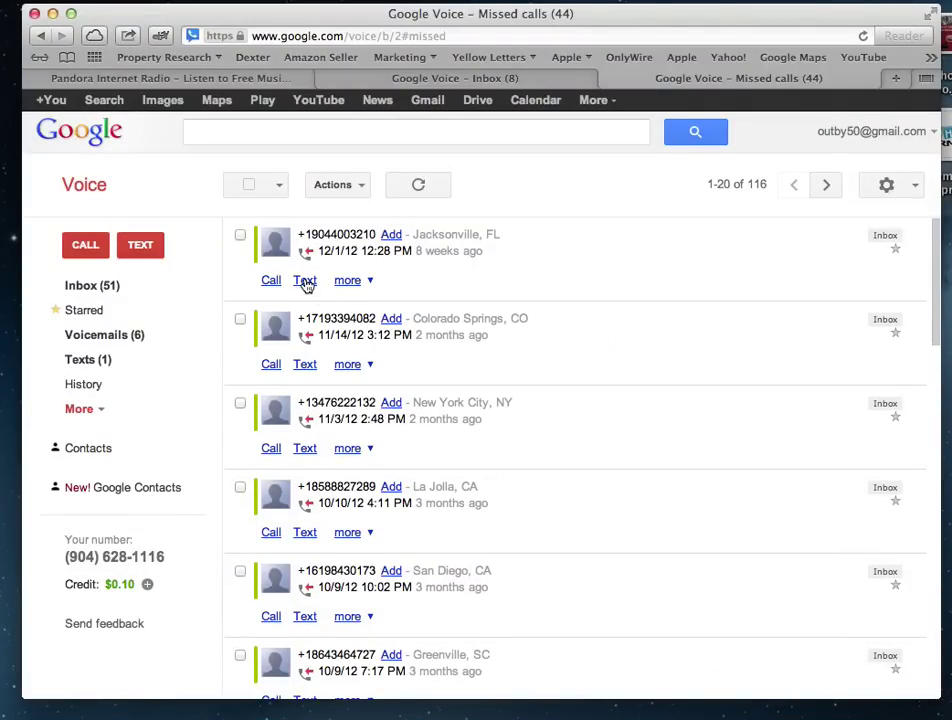
click(305, 280)
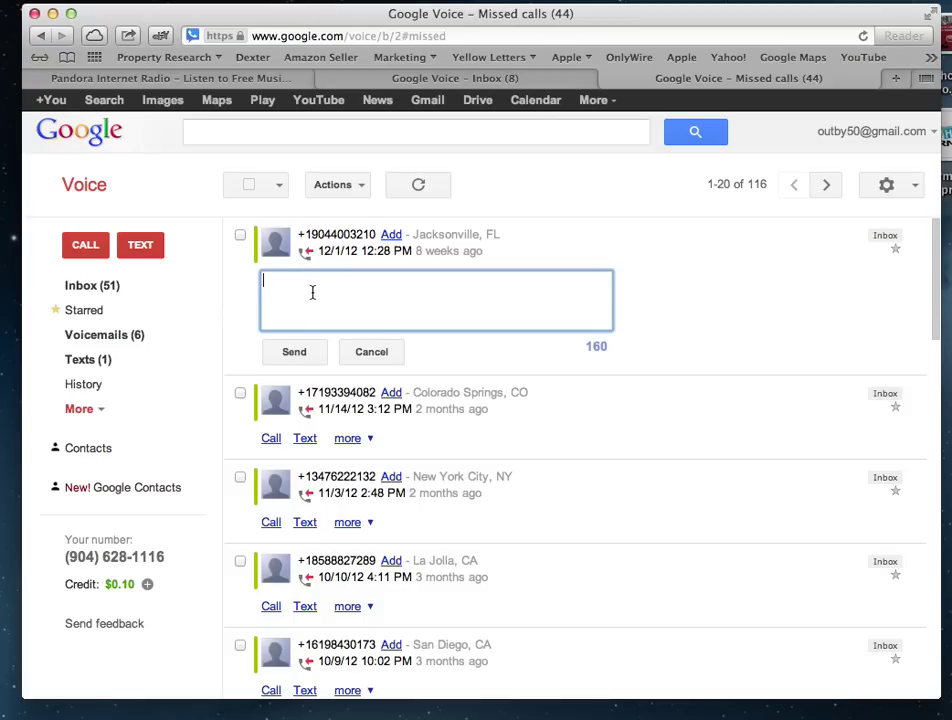
text(Hi.)
text( I was wondering)
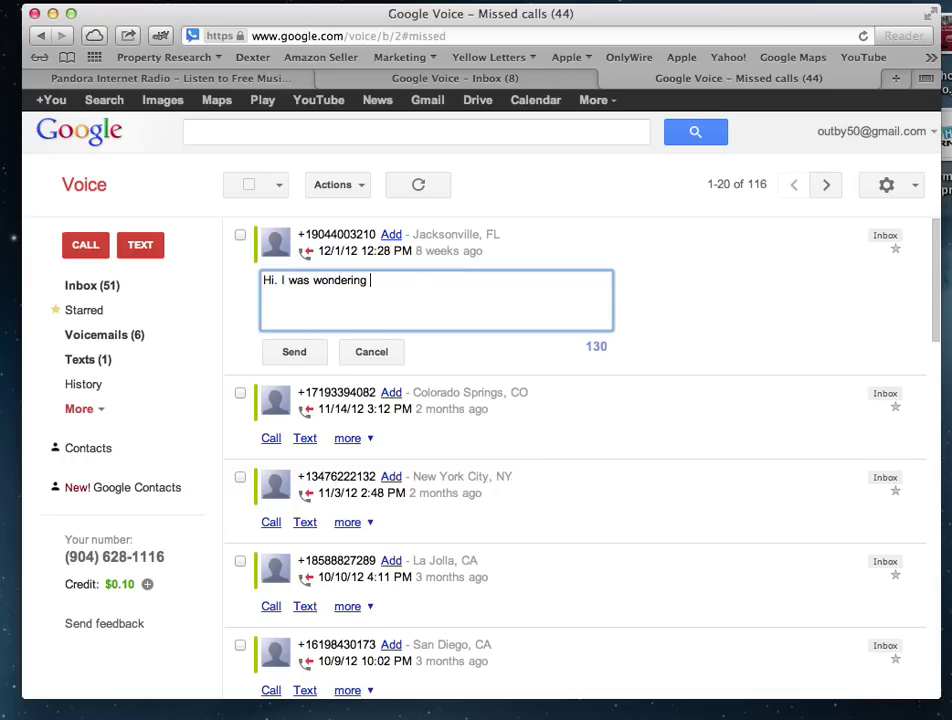
text( if you sold your hosue yetr.)
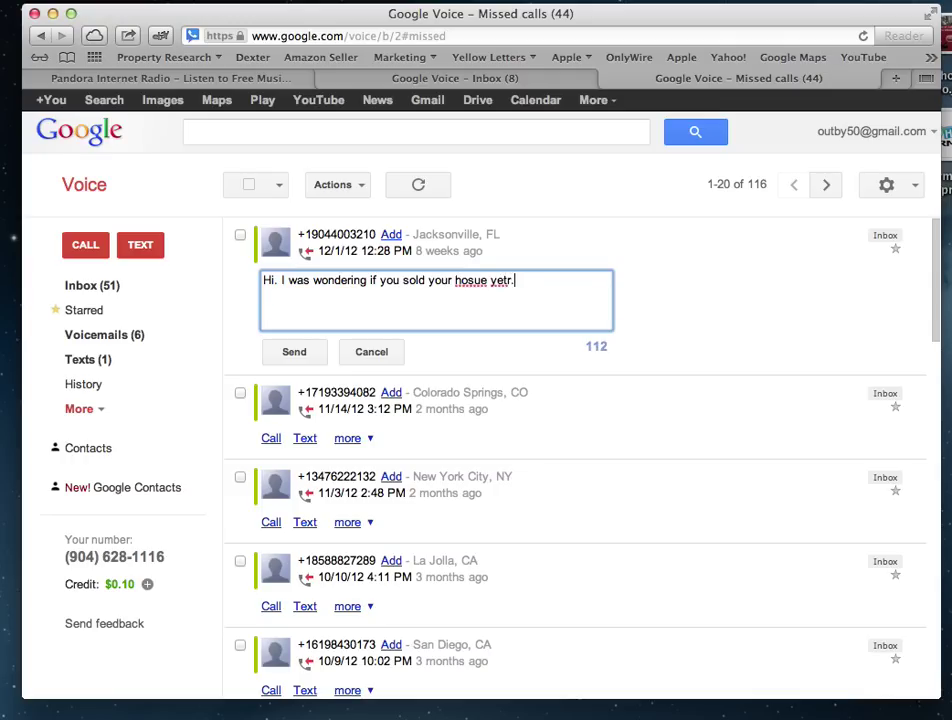
key(BackSpace)
key(BackSpace)
key(BackSpace)
text(hosuhouse y)
key(BackSpace)
key(BackSpace)
key(BackSpace)
key(BackSpace)
key(BackSpace)
key(BackSpace)
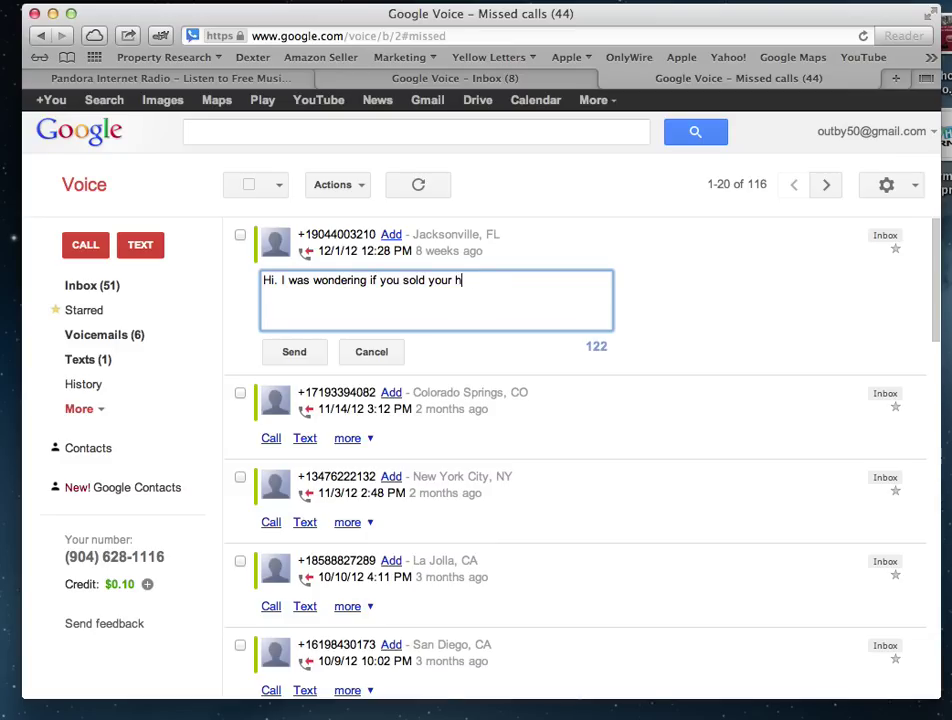
text(ouse yet)
key(Left)
key(Left)
Step: Select the whole message for reuse and send it to the Jacksonville caller
mouse_move(533, 285)
mouse_down()
mouse_move(285, 289)
mouse_move(255, 276)
mouse_move(270, 280)
mouse_up()
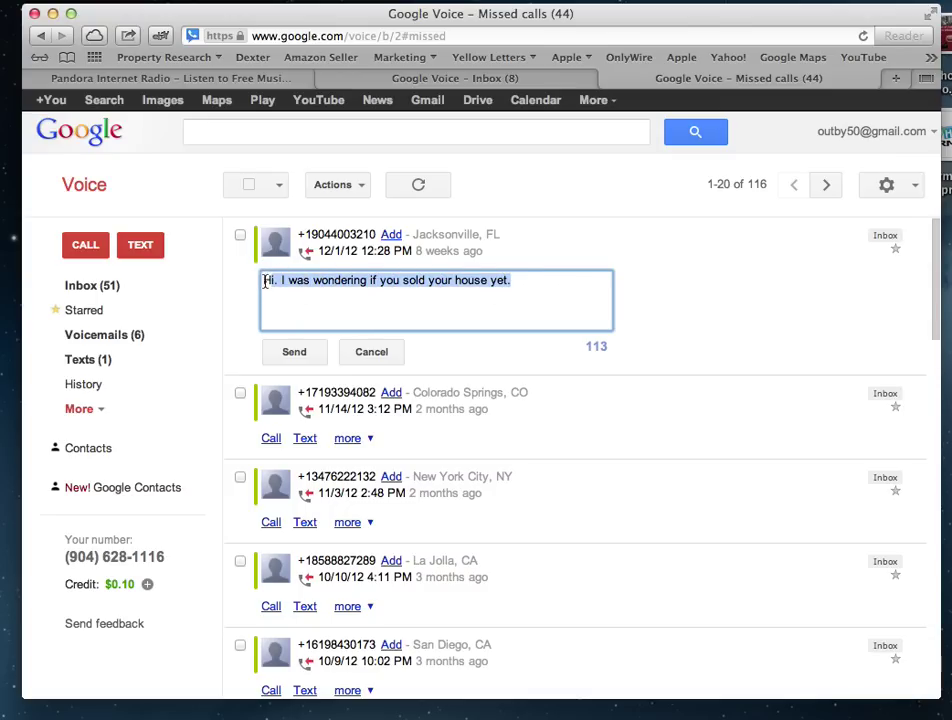
click(265, 280)
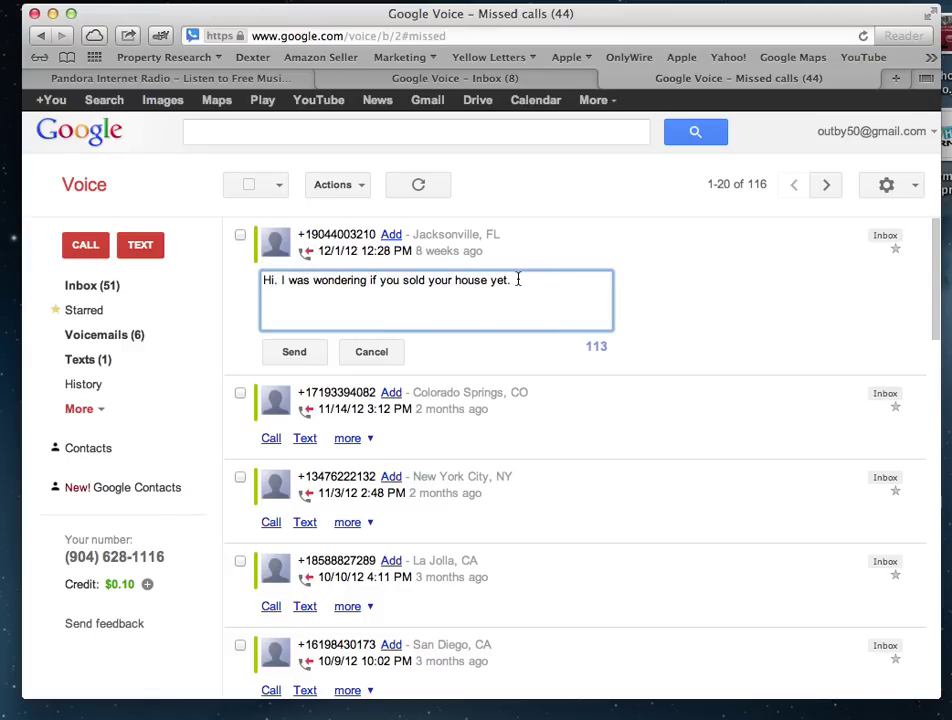
drag(517, 280, 247, 279)
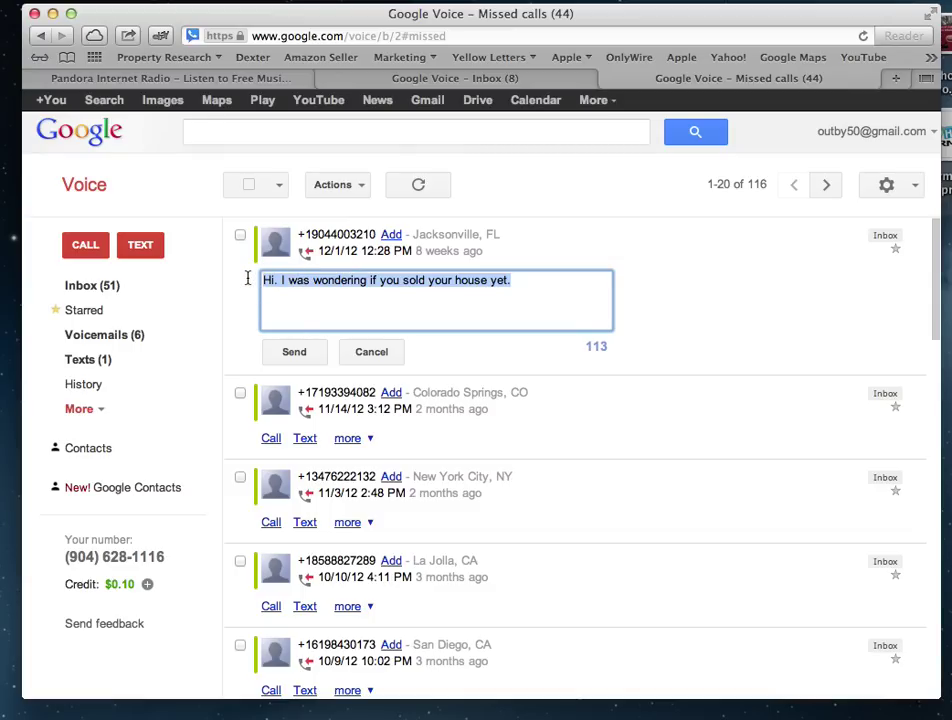
click(293, 353)
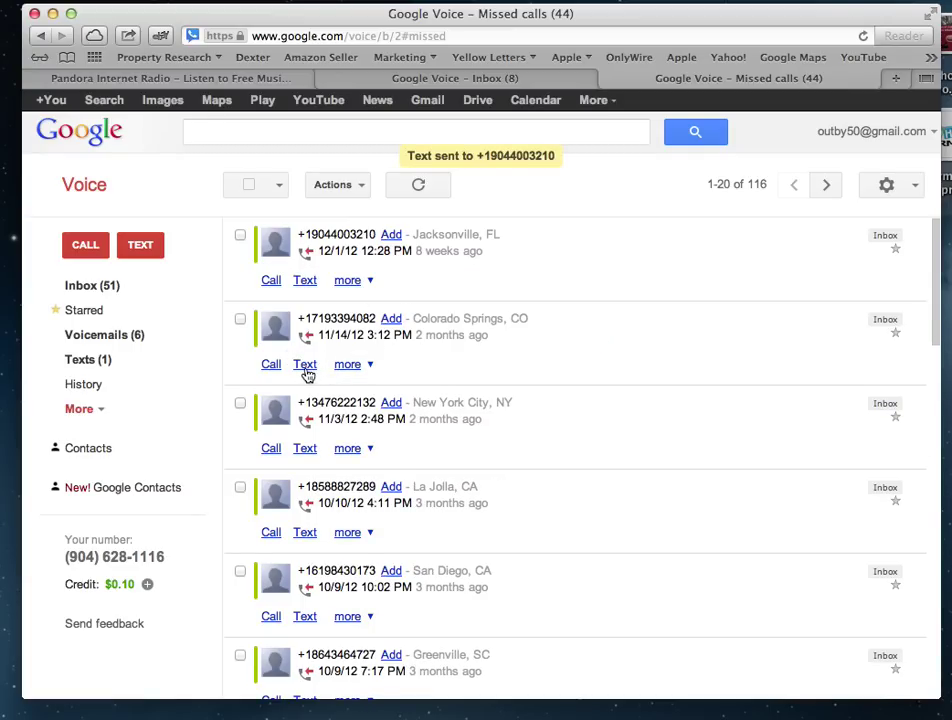
Step: Text the house-sale question to the Colorado Springs, New York City and La Jolla callers
click(305, 366)
text(Hi. I was wondering if you sold your house yet.)
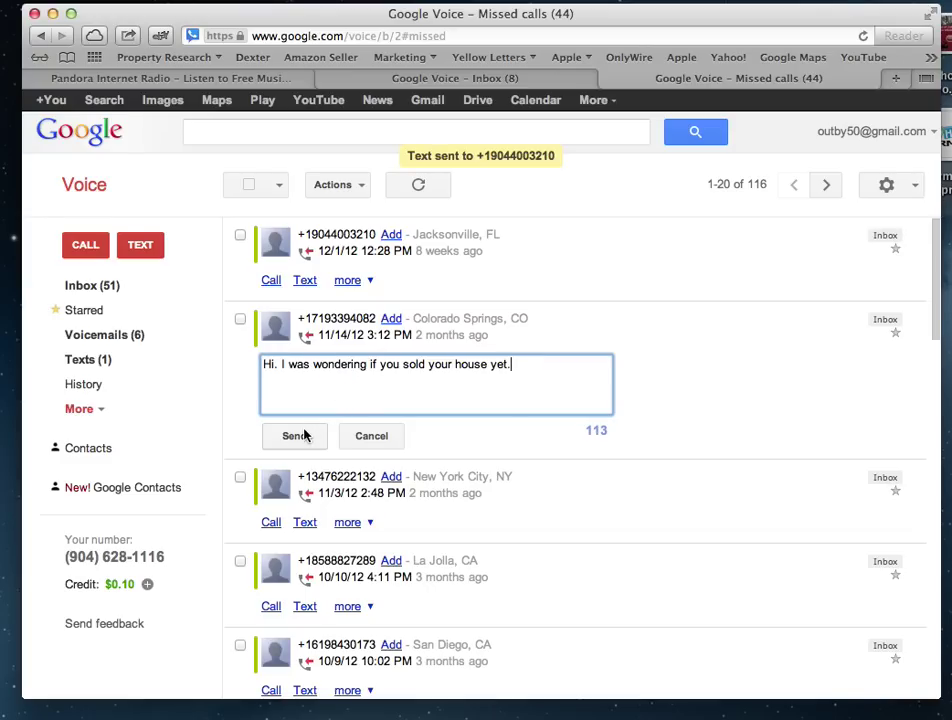
click(303, 437)
click(304, 449)
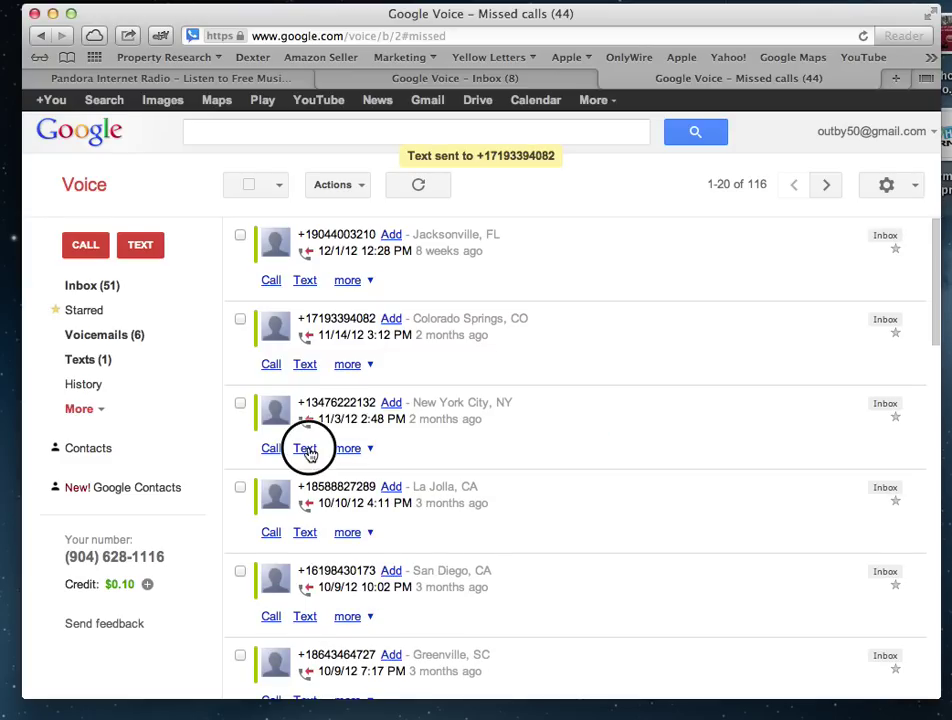
text(Hi. I was wondering if you sold your house yet.)
click(298, 518)
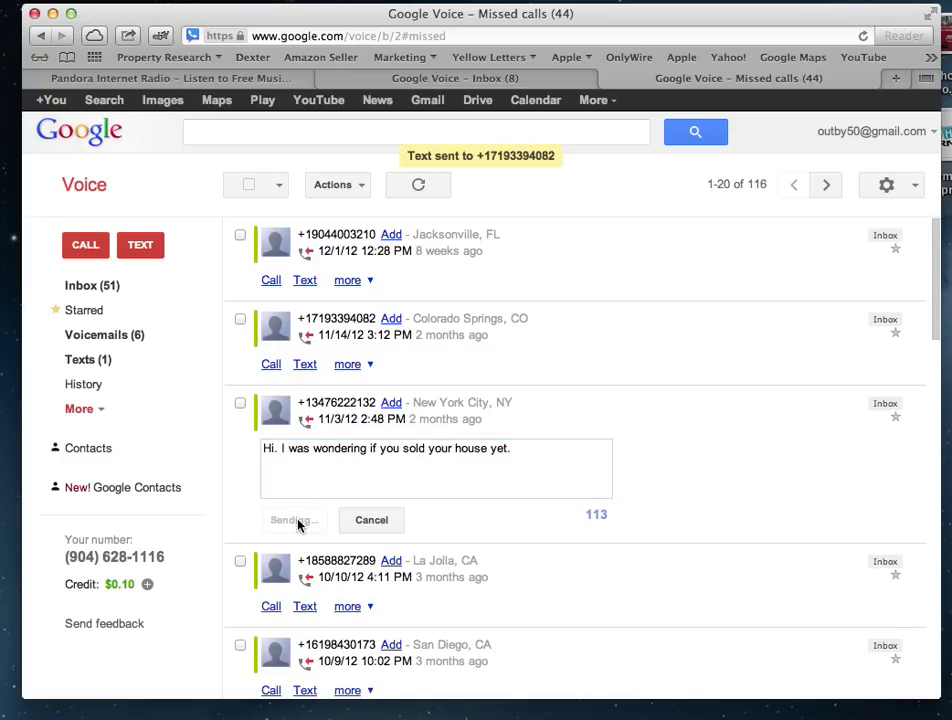
click(305, 533)
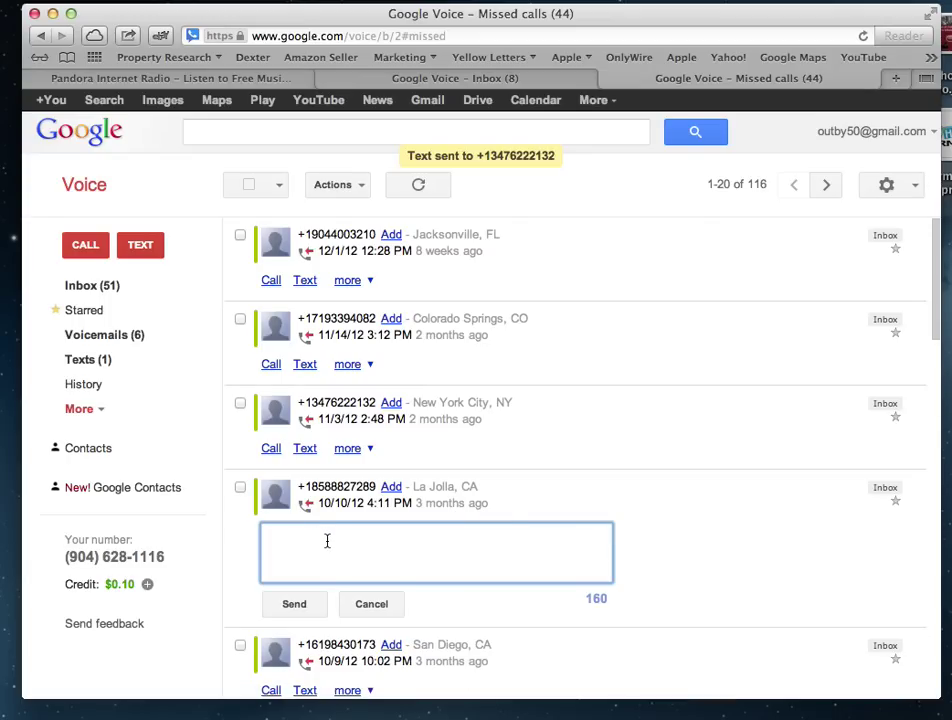
text(Hi. I was wondering if you sold your house yet.)
click(292, 603)
Step: Send the same house-sale text to the San Diego, Florence, SC and Oxnard callers
scroll(529, 521, down, 5)
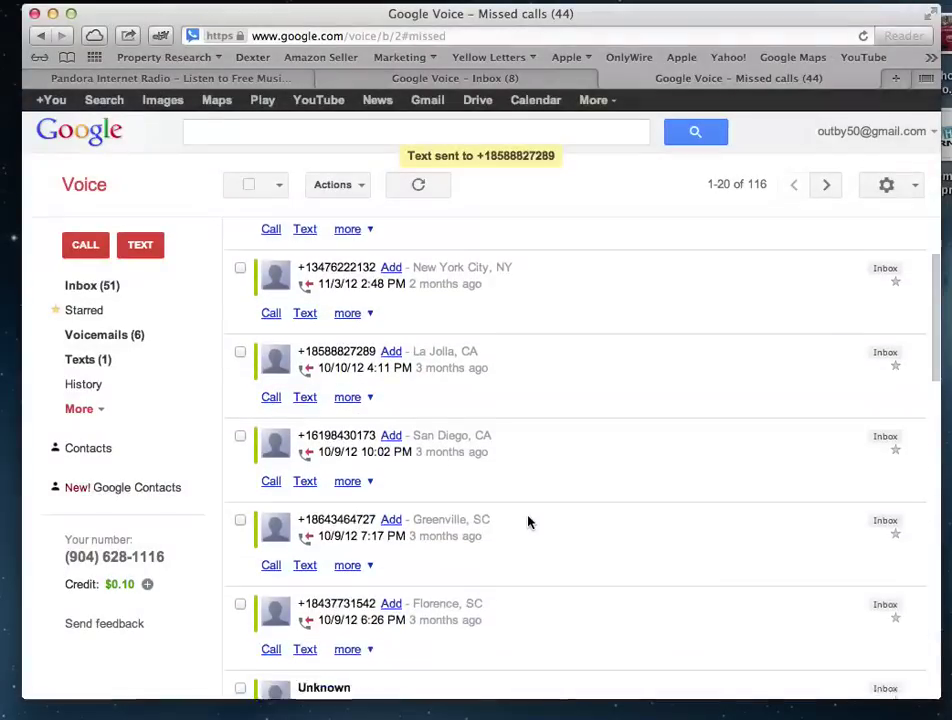
click(305, 374)
text(Hi. I was wondering if you sold your house yet.)
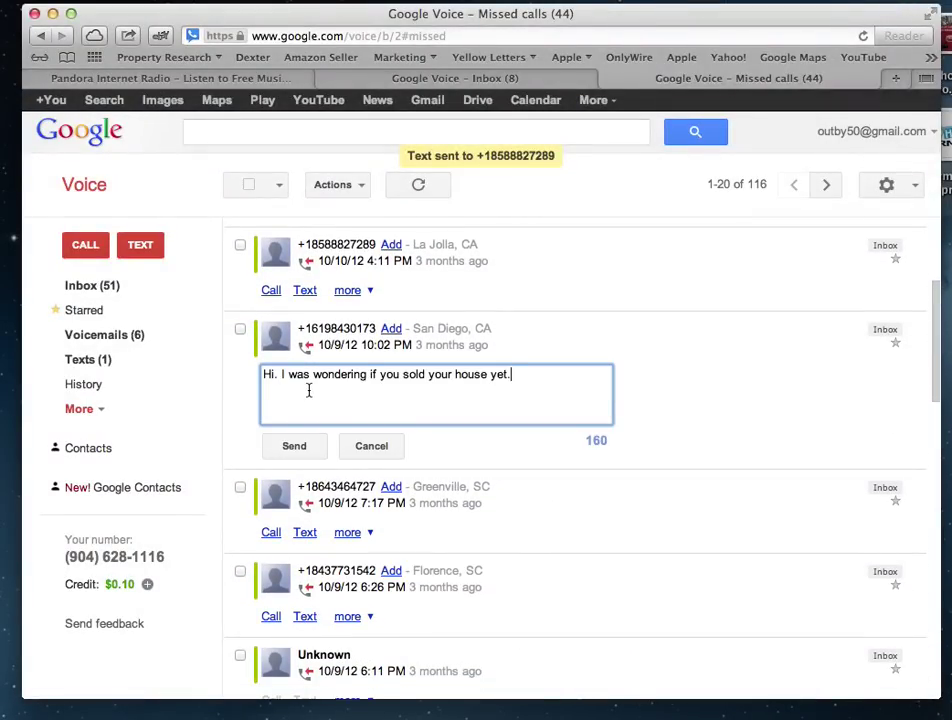
click(305, 447)
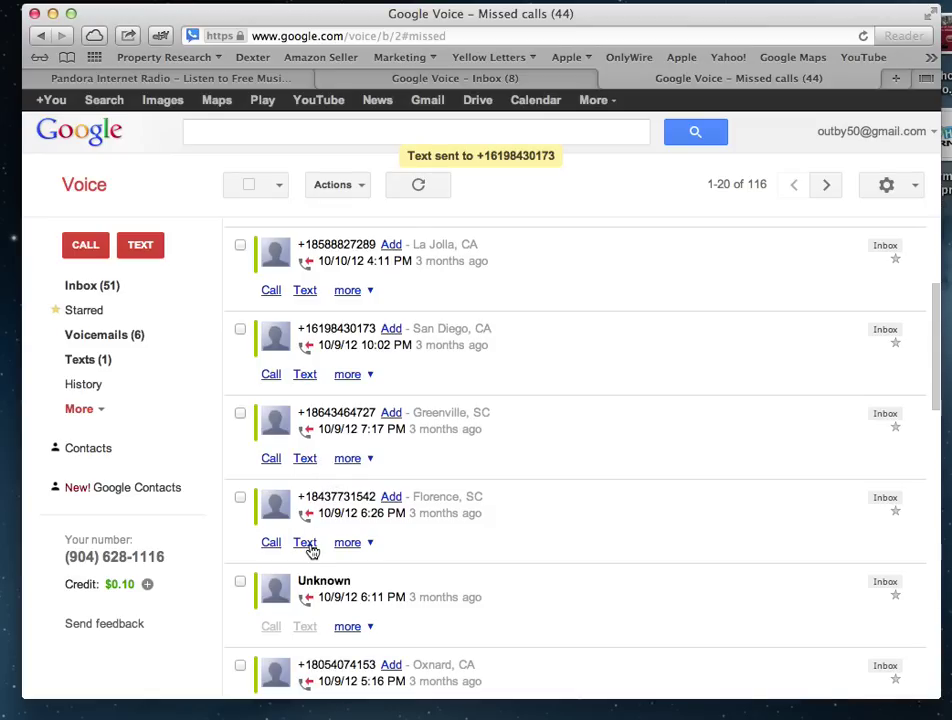
click(307, 543)
text(Hi. I was wondering if you sold your house yet.)
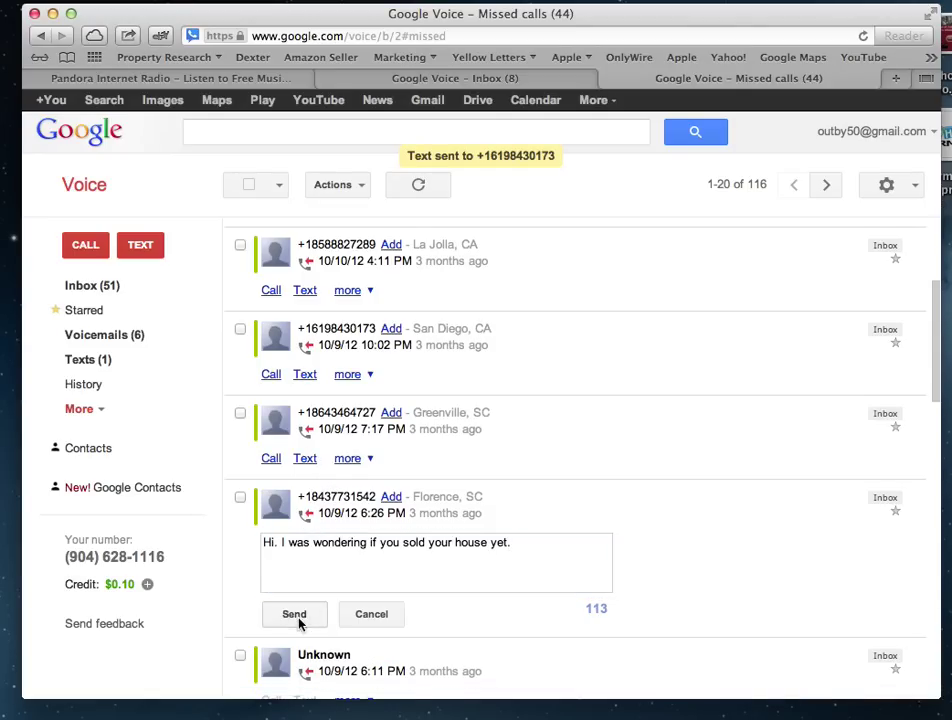
click(296, 618)
scroll(443, 573, down, 1)
scroll(443, 573, down, 3)
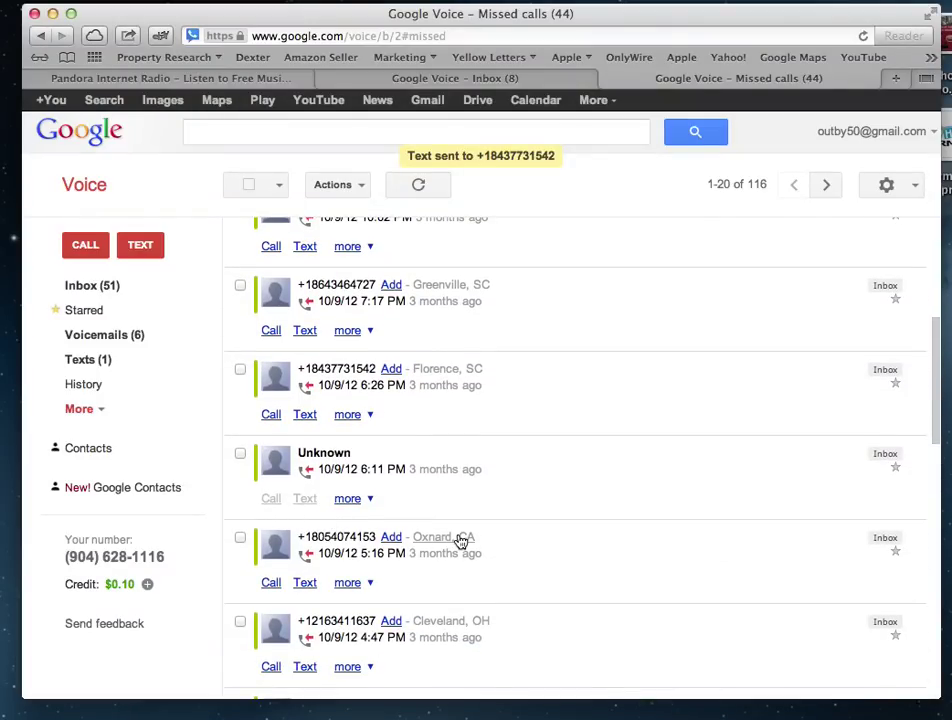
click(305, 583)
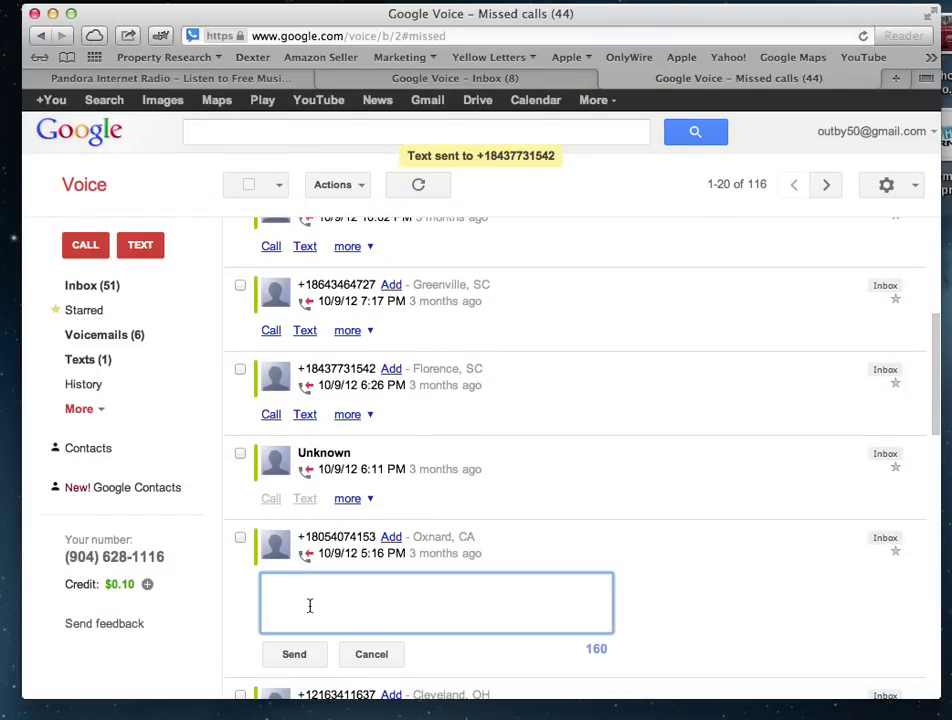
text(Hi. I was wondering if you sold your house yet.)
click(294, 653)
Step: Send the house-sale text to the Cleveland, Louisville and Chicago callers
scroll(446, 615, down, 4)
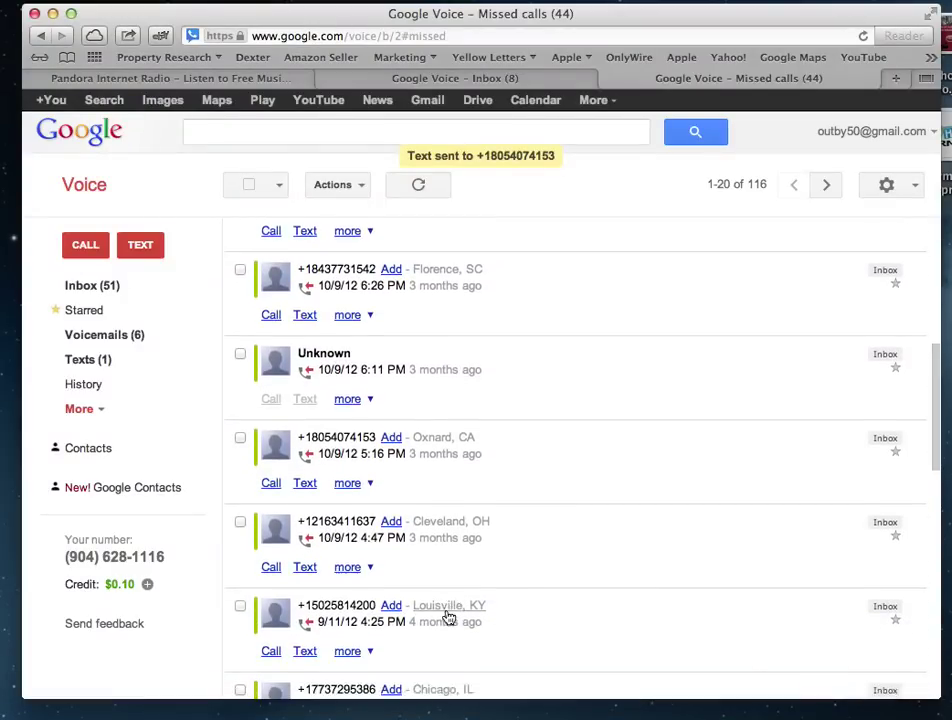
click(300, 540)
text(Hi. I was wondering if you sold your house yet.)
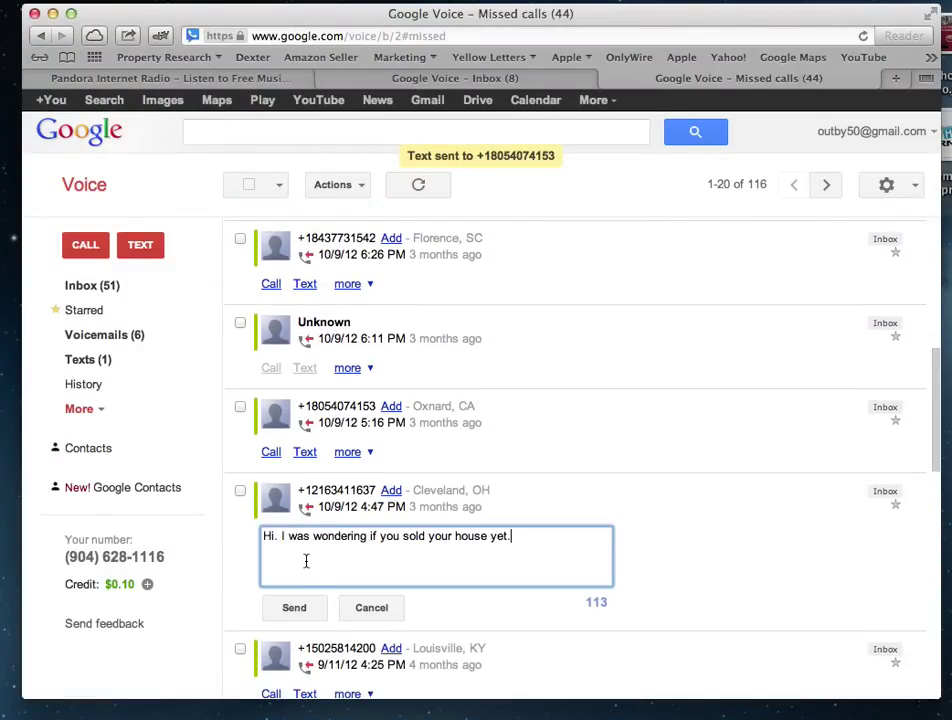
click(292, 608)
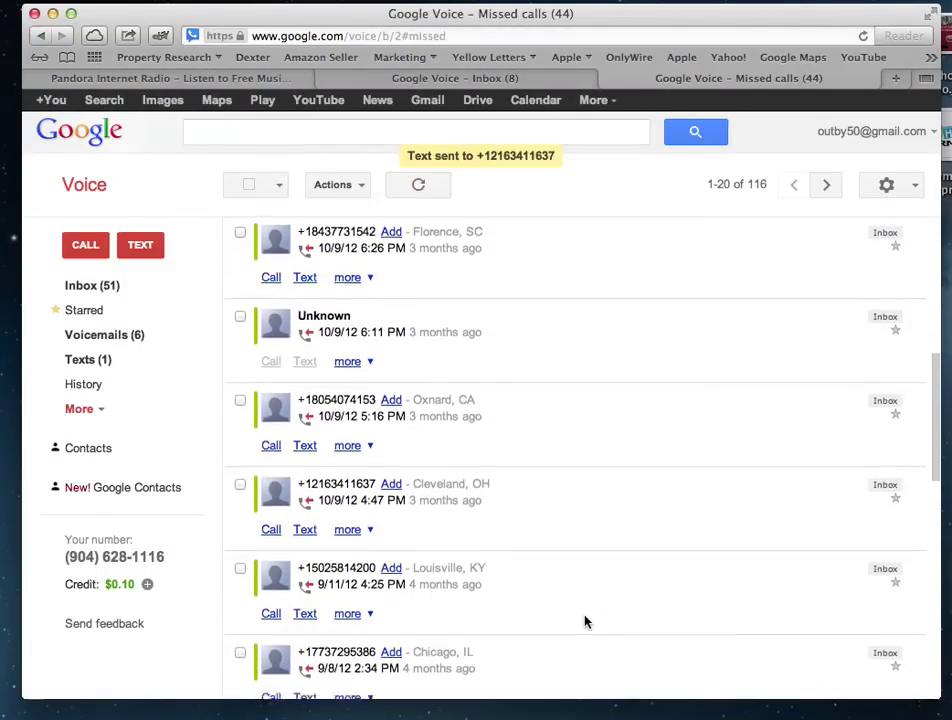
scroll(586, 620, down, 2)
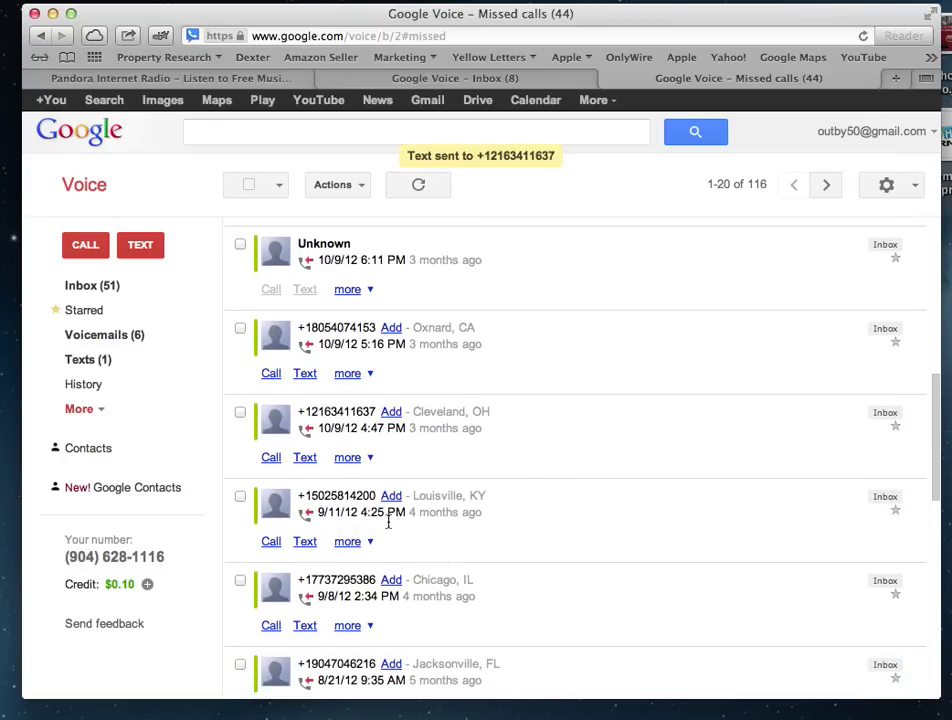
click(305, 541)
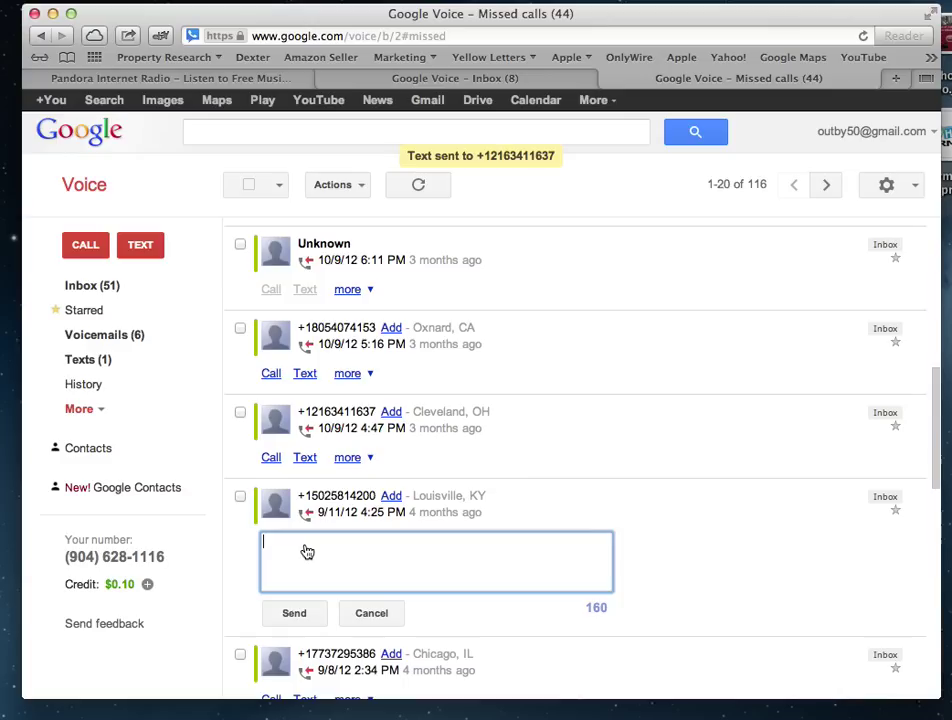
text(Hi. I was wondering if you sold your house yet.)
click(300, 608)
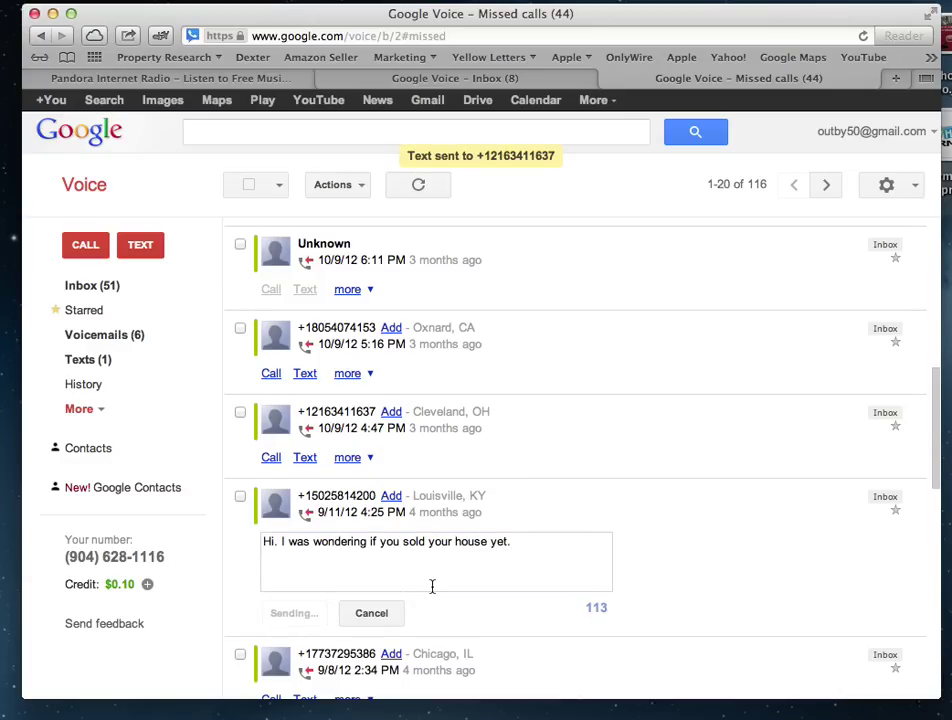
scroll(430, 590, down, 3)
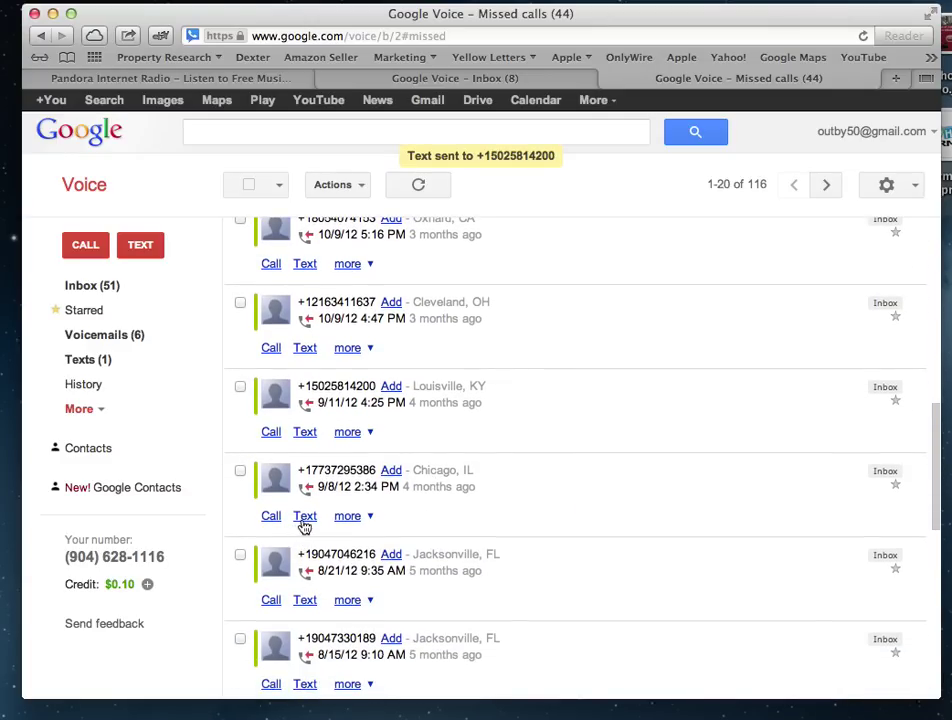
click(305, 517)
text(Hi. I was wondering if you sold your house yet.)
click(288, 587)
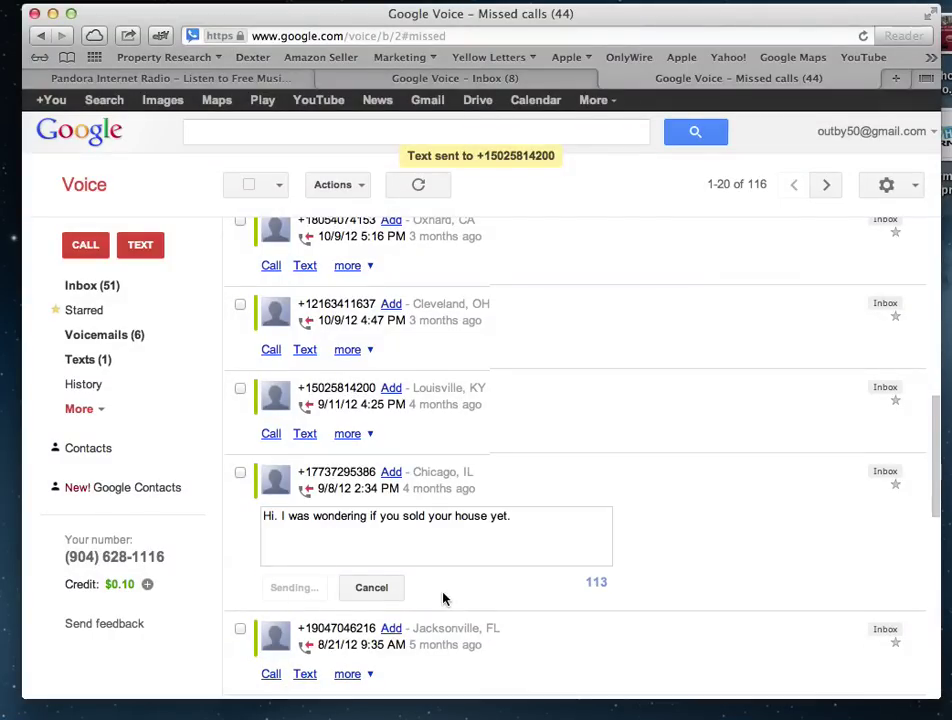
Step: Text the Jacksonville callers from 8/21/12, 8/15/12 and 8/14 7:17 PM with the house-sale question
scroll(443, 597, down, 3)
click(304, 511)
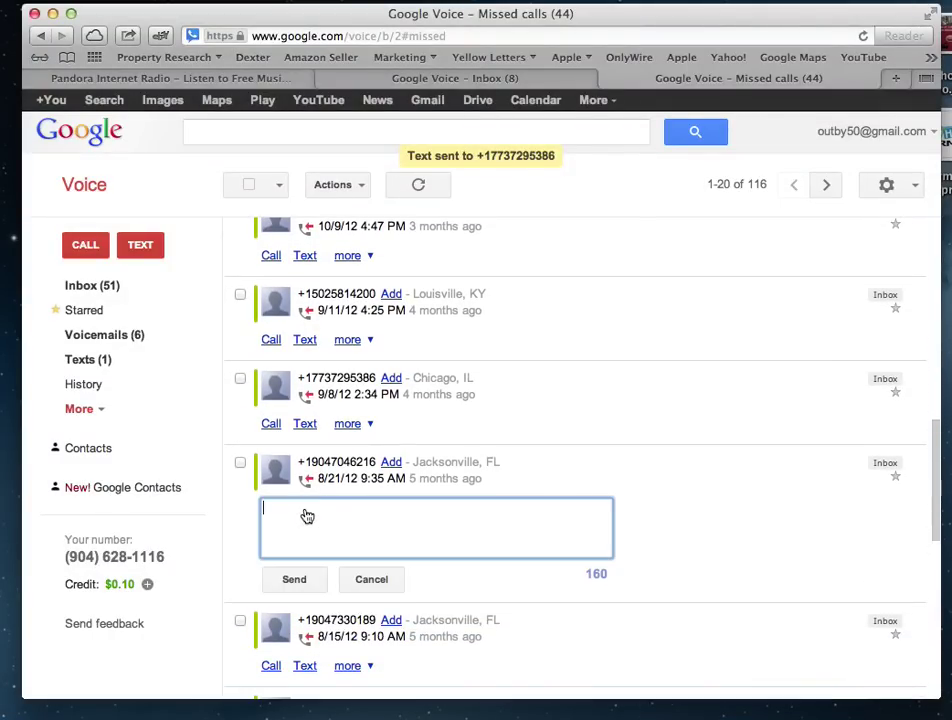
text(Hi. I was wondering if you sold your house yet.)
click(294, 580)
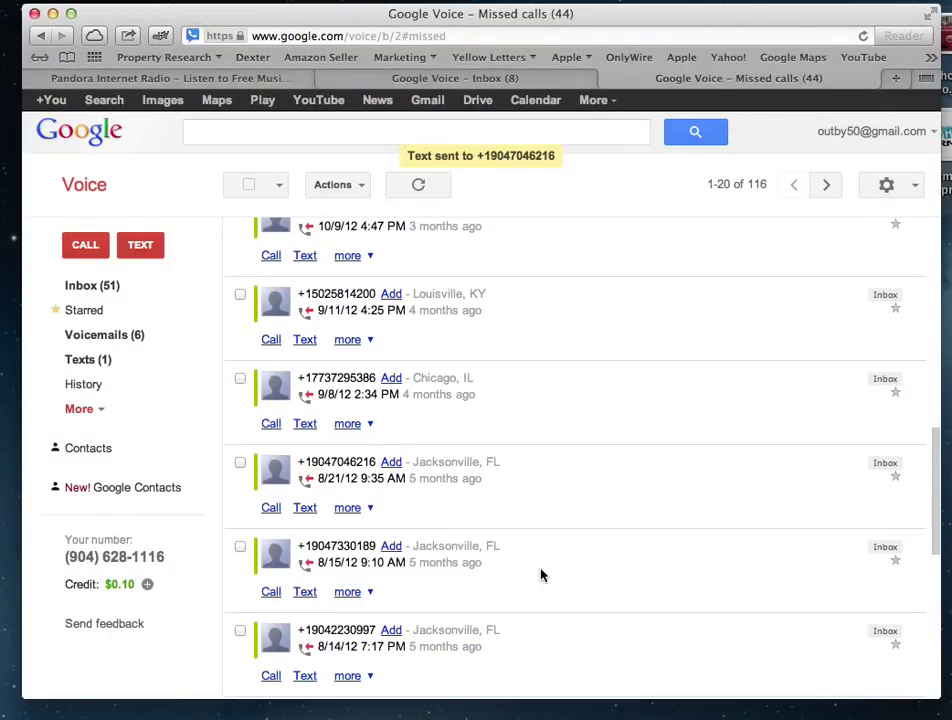
scroll(523, 472, down, 1)
scroll(523, 472, down, 1)
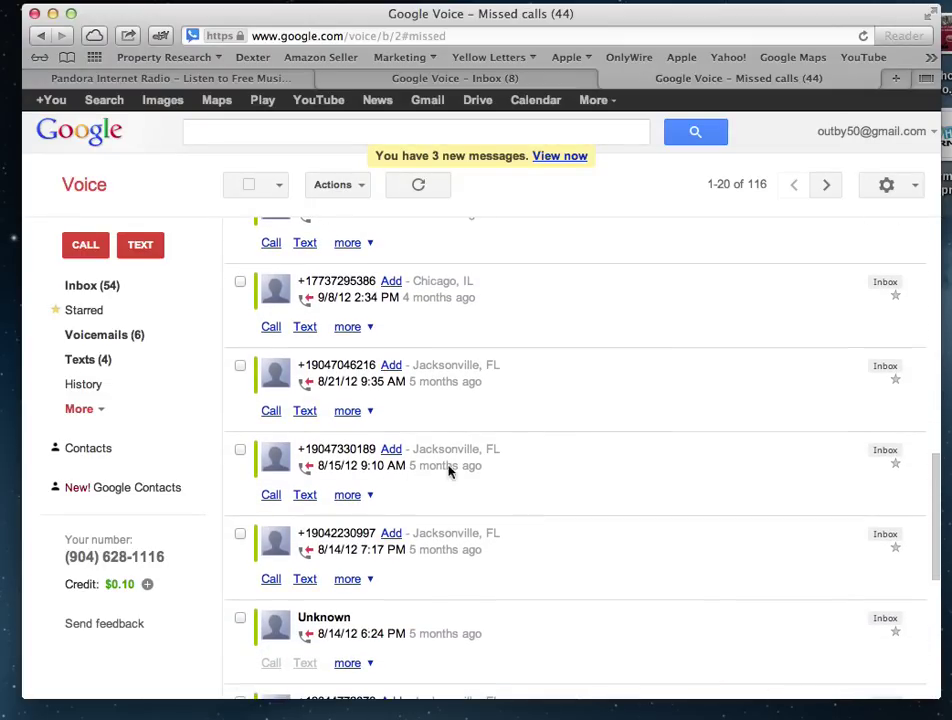
click(304, 496)
text(Hi. I was wondering if you sold your house yet.)
click(302, 567)
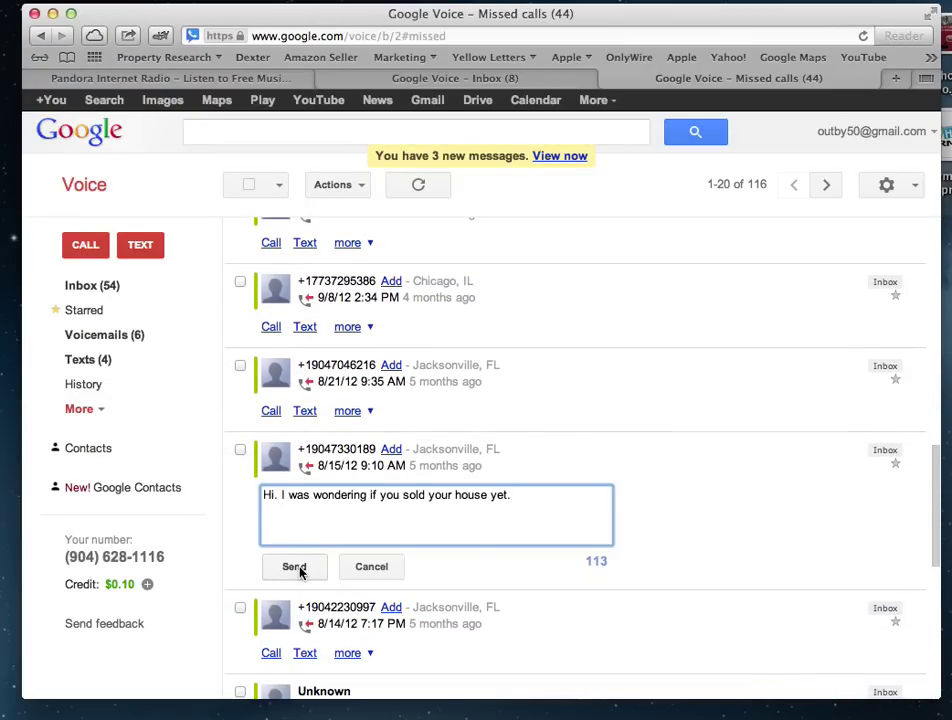
click(298, 579)
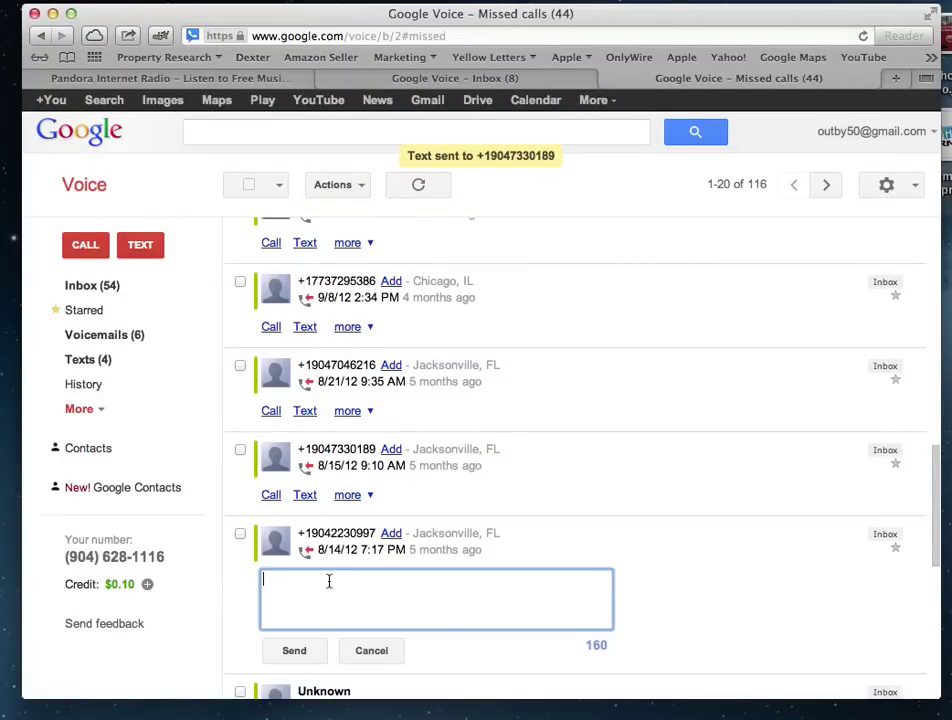
text(Hi. I was wondering if you sold your house yet.)
click(296, 651)
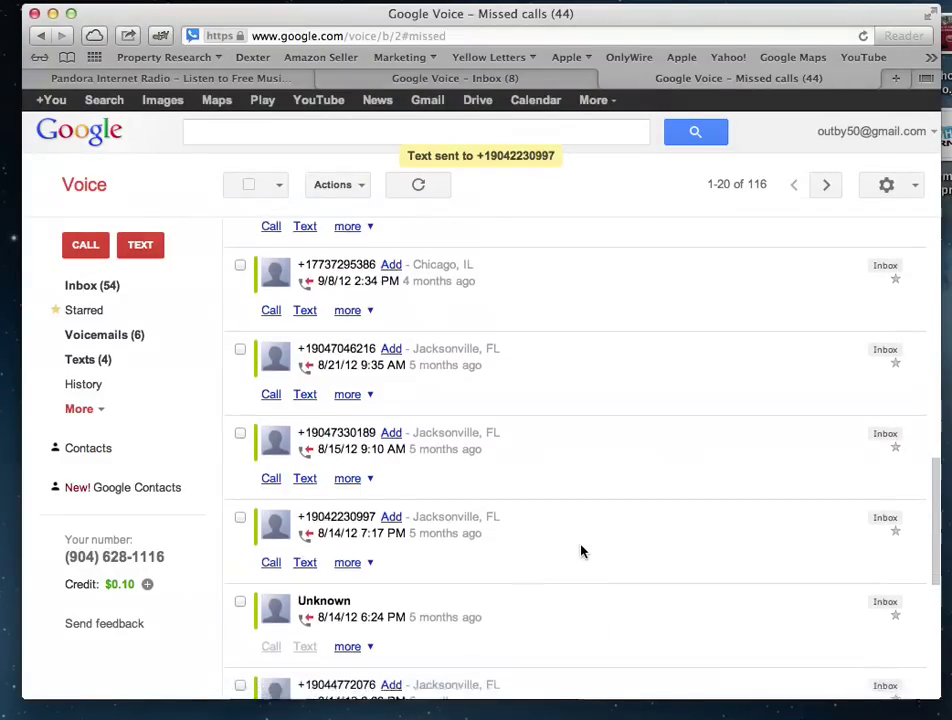
Step: Text the 8/14 6:20 PM, 8/14 1:58 PM and 7/23/12 callers, finishing the page
scroll(568, 552, down, 3)
scroll(420, 556, down, 3)
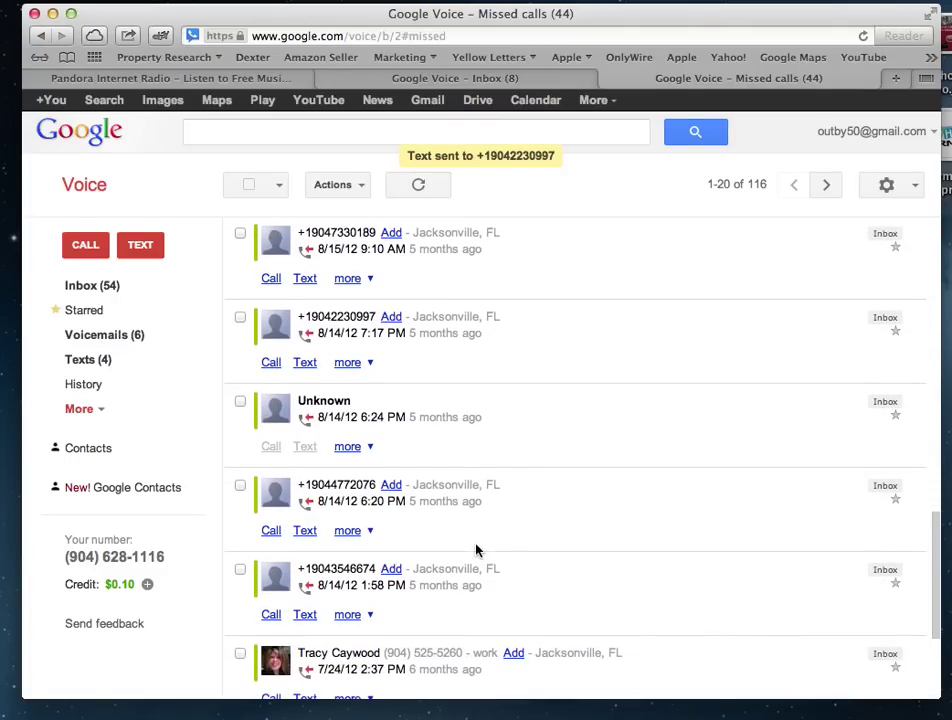
click(304, 531)
text(Hi. I was wondering if you sold your house yet.)
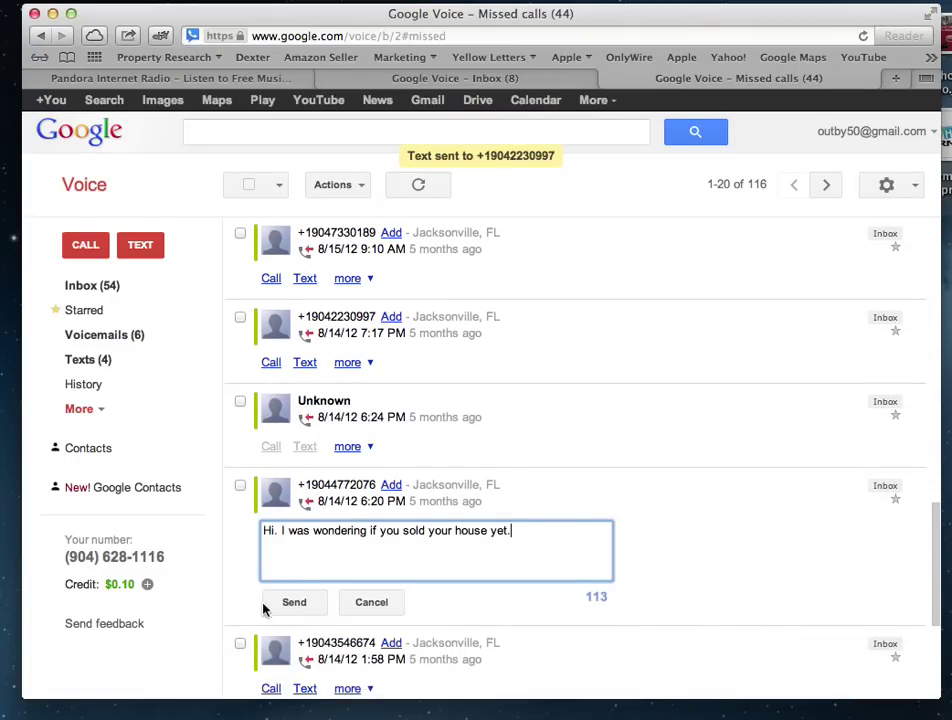
click(282, 608)
scroll(617, 536, down, 3)
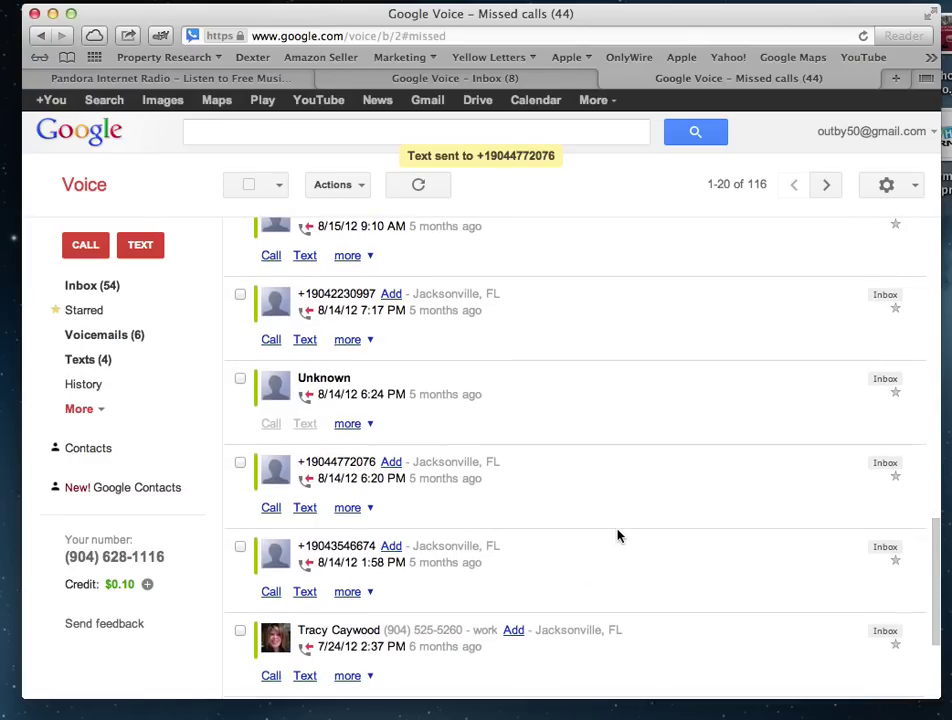
click(308, 500)
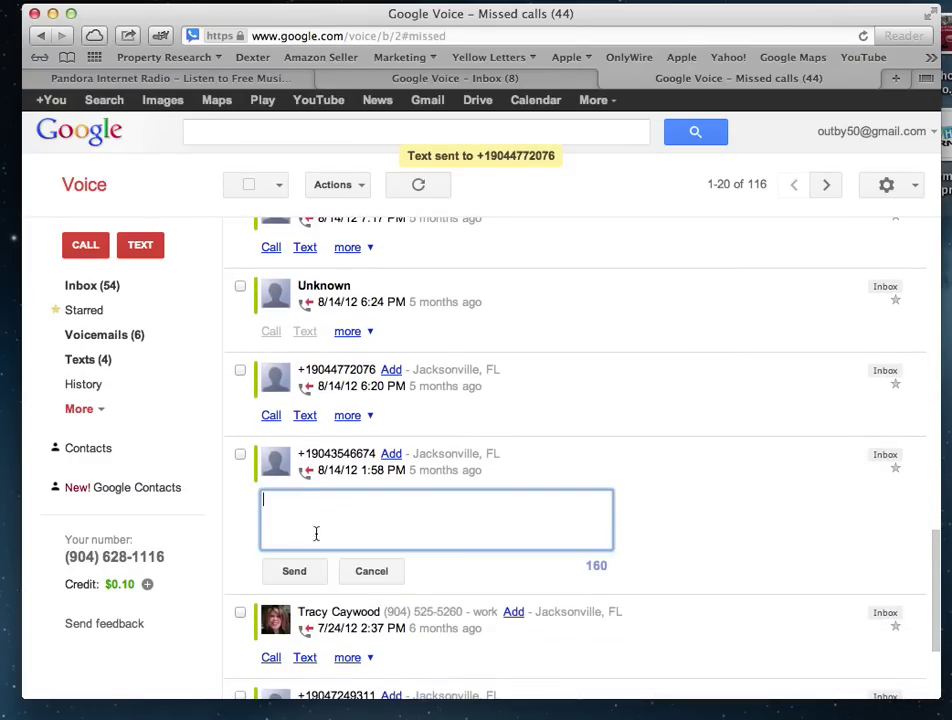
text(Hi. I was wondering if you sold your house yet.)
click(294, 571)
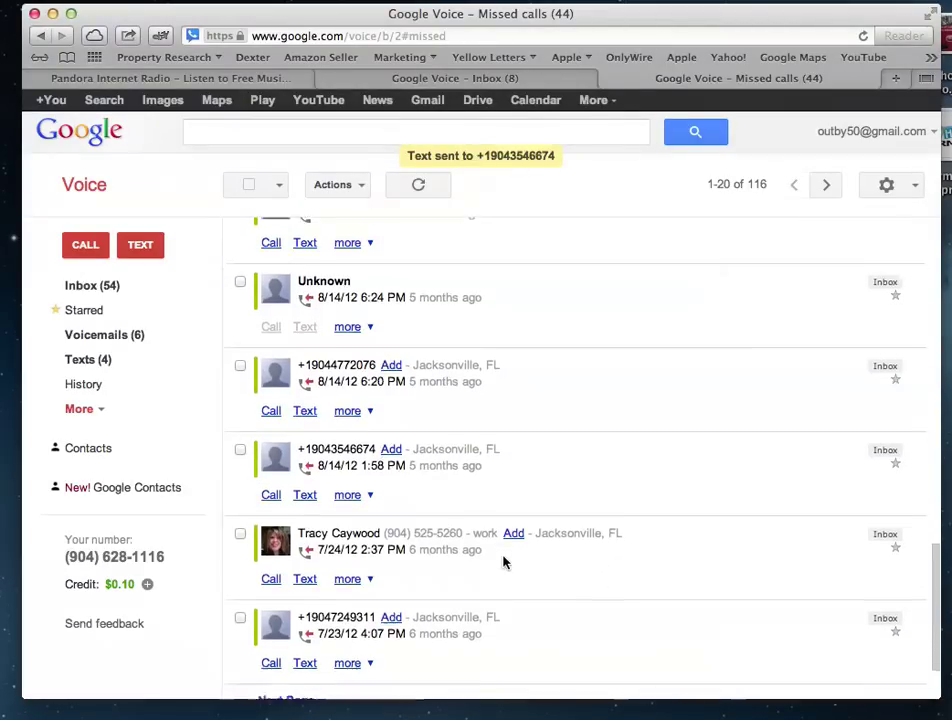
scroll(514, 533, down, 2)
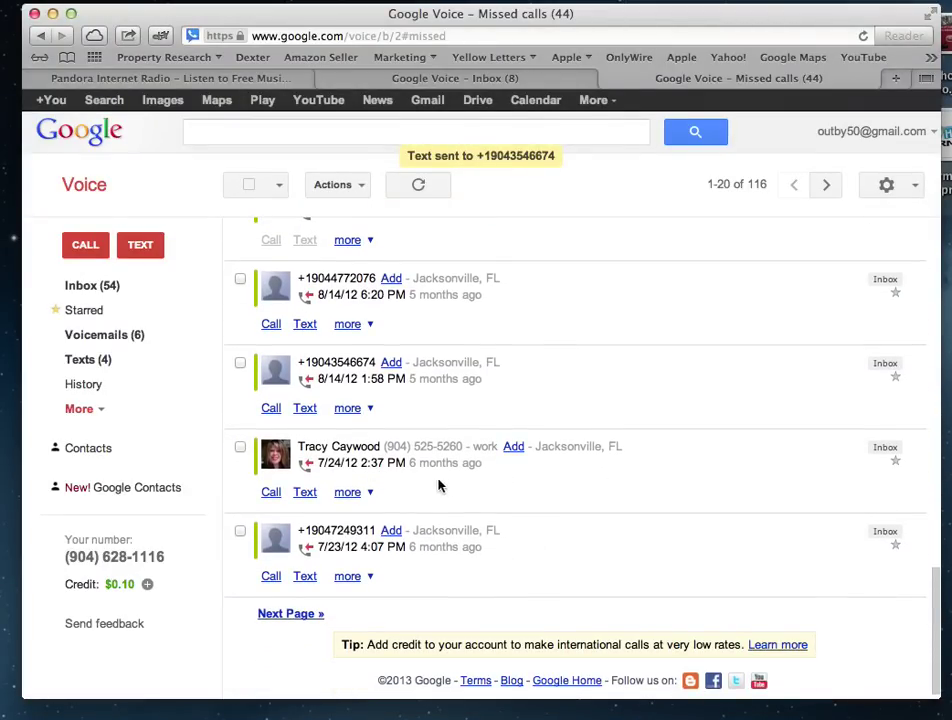
scroll(463, 491, down, 1)
click(305, 563)
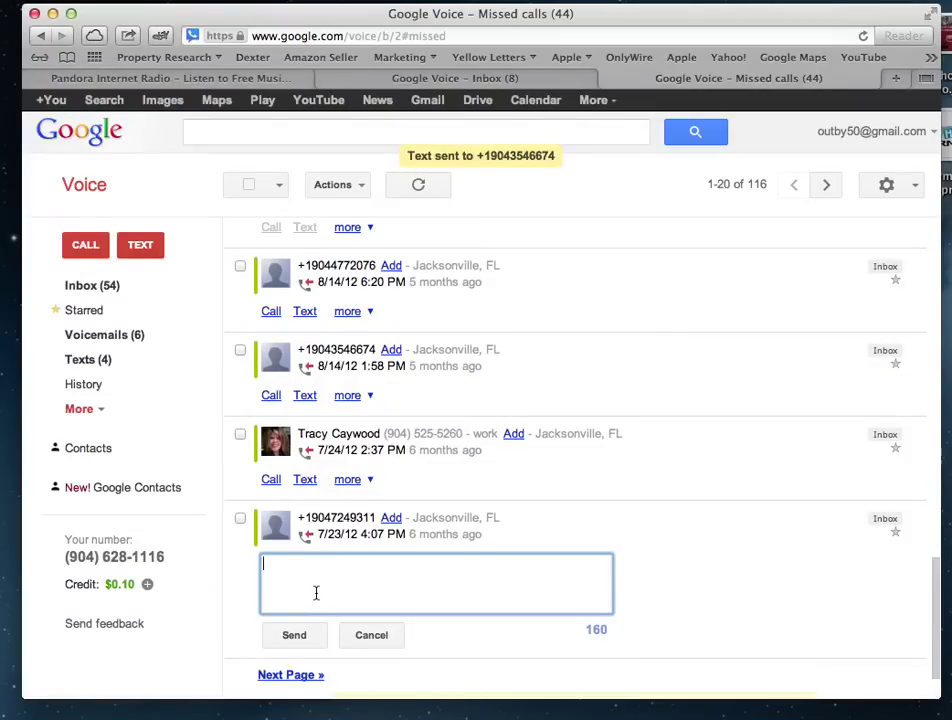
text(Hi. I was wondering if you sold your house yet.)
click(293, 635)
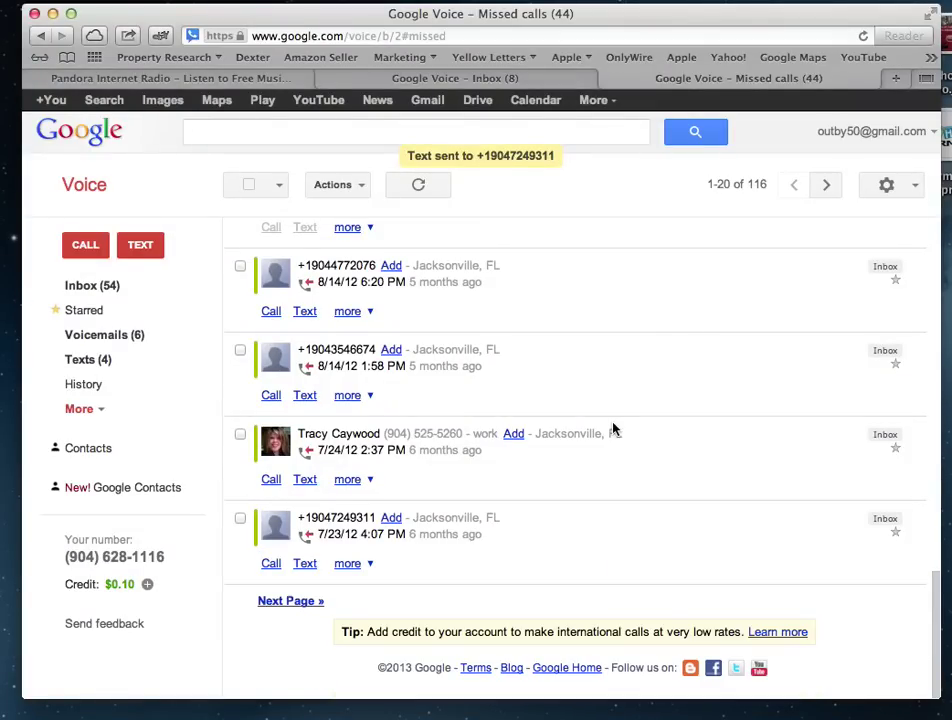
scroll(613, 428, up, 15)
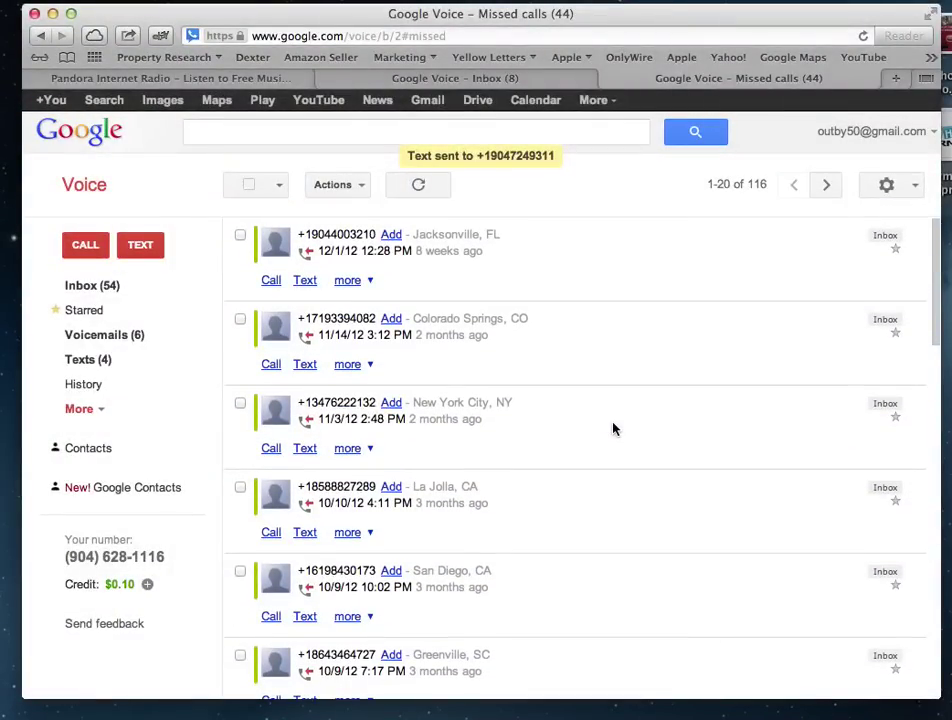
Step: From the Texts list, reply to the Jacksonville texter introducing yourself and recalling their house-sale inquiry
click(92, 359)
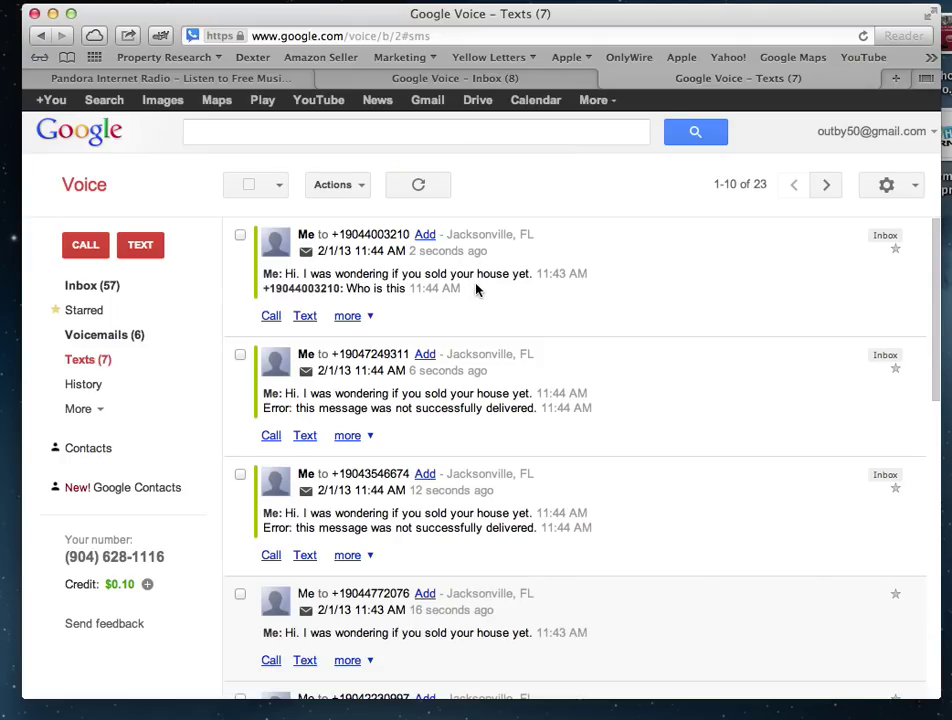
click(308, 315)
text(This is)
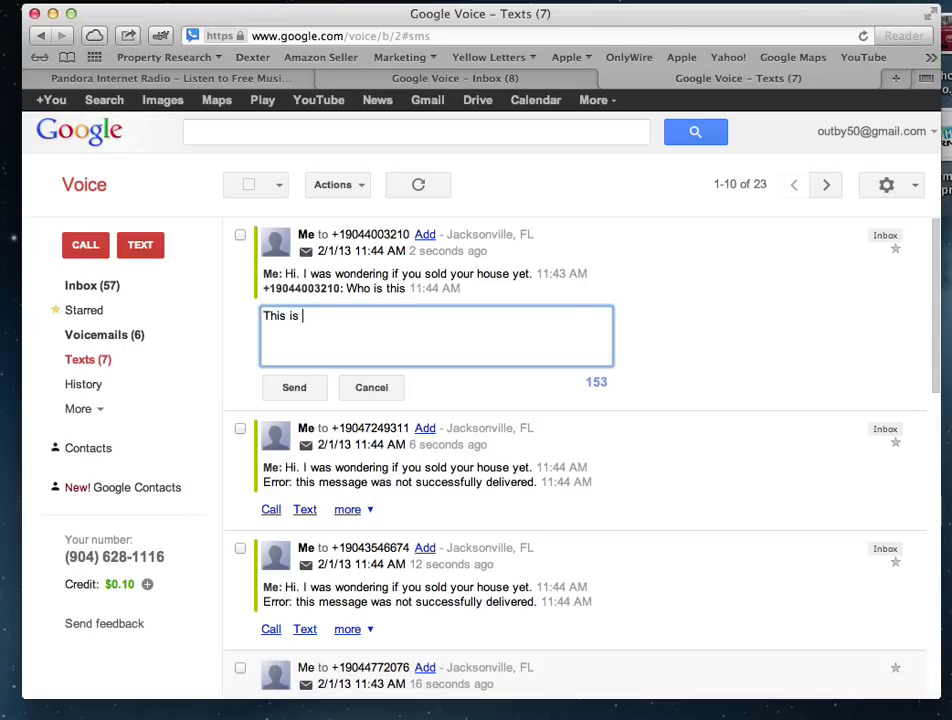
text(Tracy. You )
text(called and i)
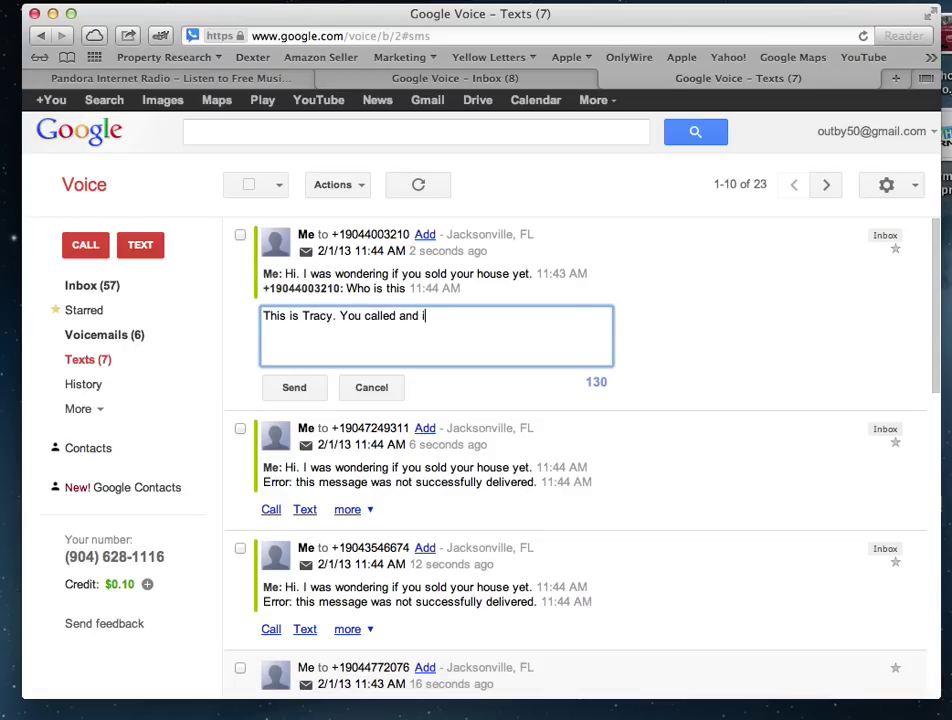
text(nquired about sellin)
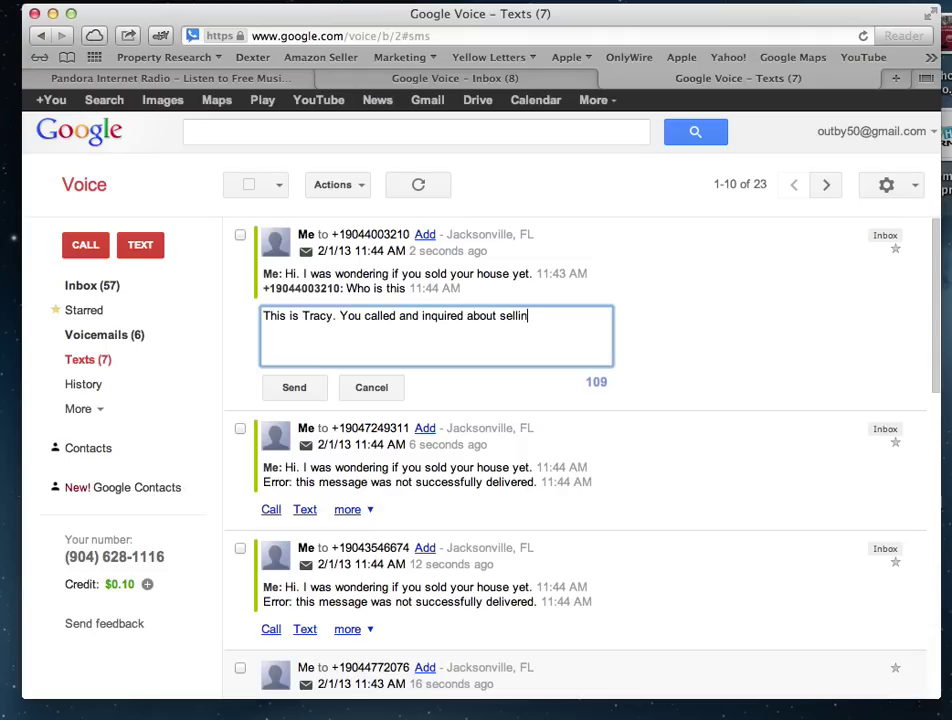
text(g your house. I was just wondering i)
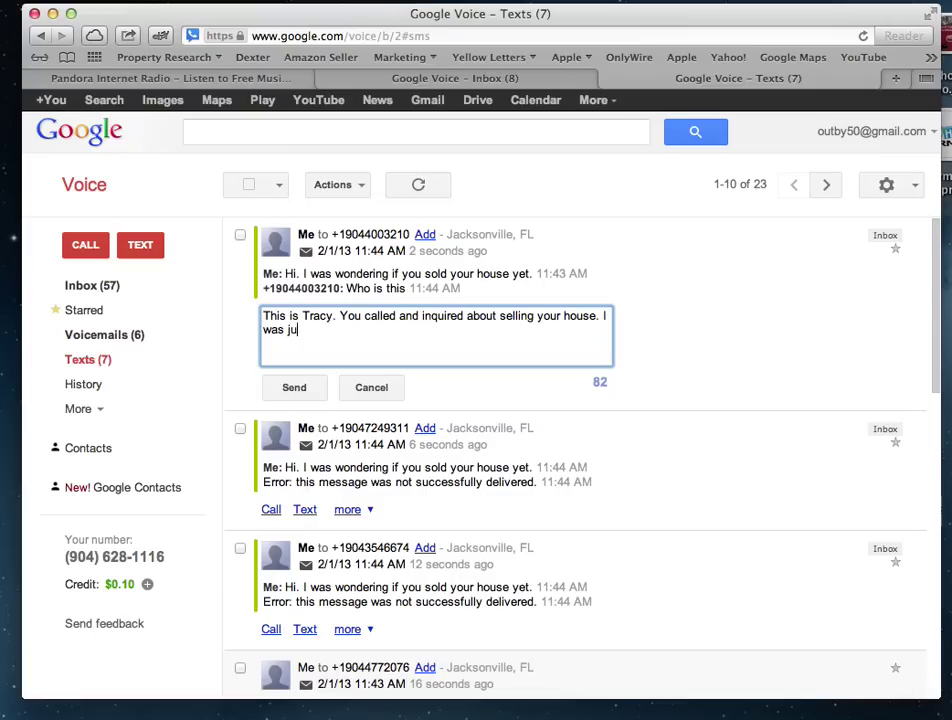
text(f )
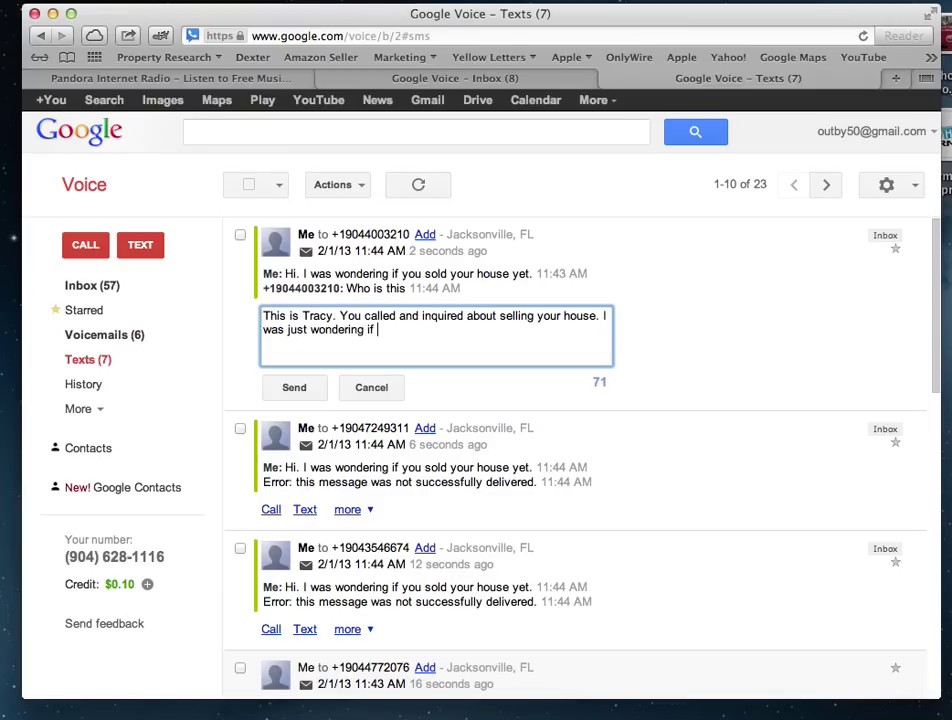
text(its still available.)
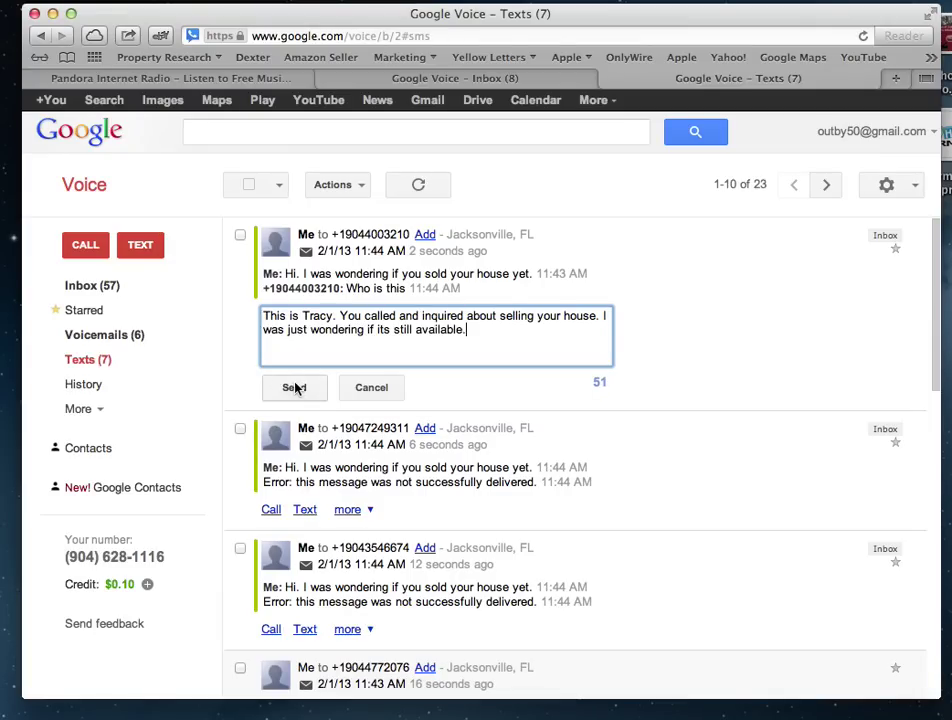
click(295, 388)
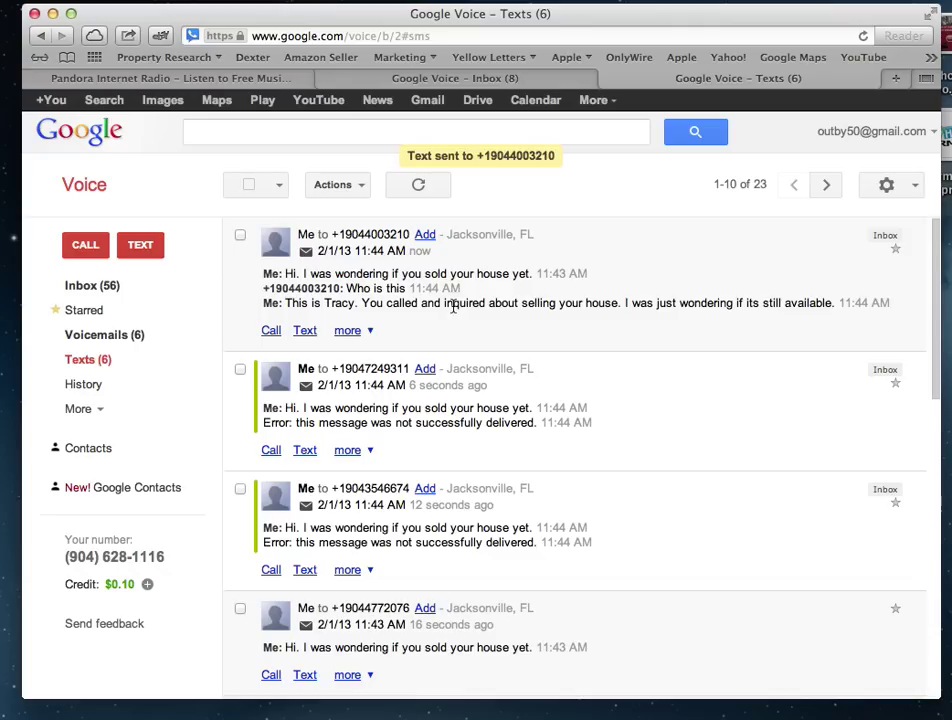
Step: Archive the first two failed-delivery texts
scroll(644, 382, down, 2)
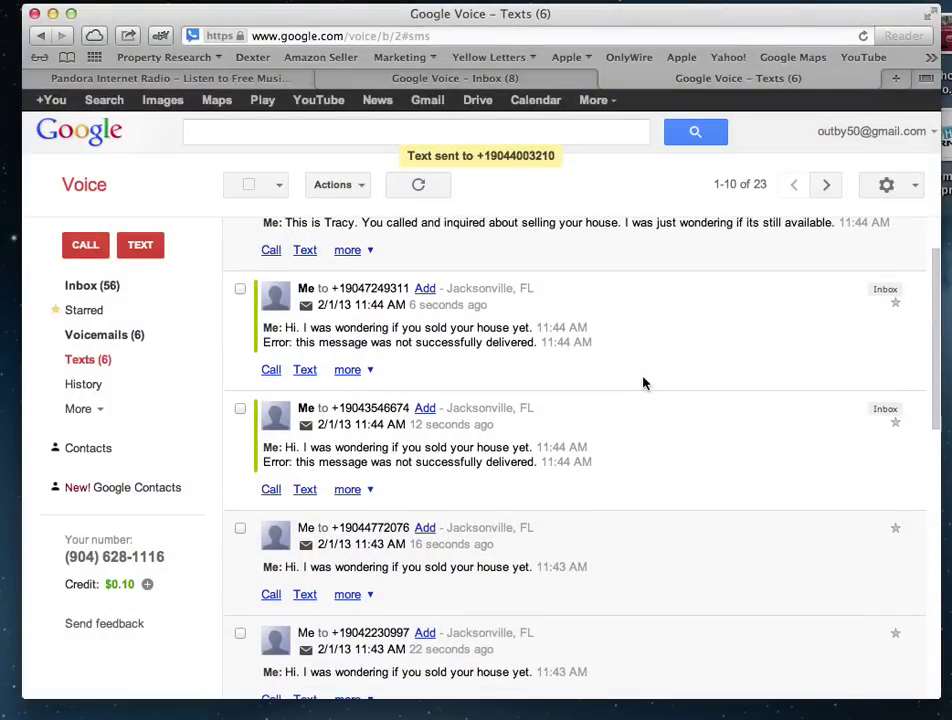
click(240, 288)
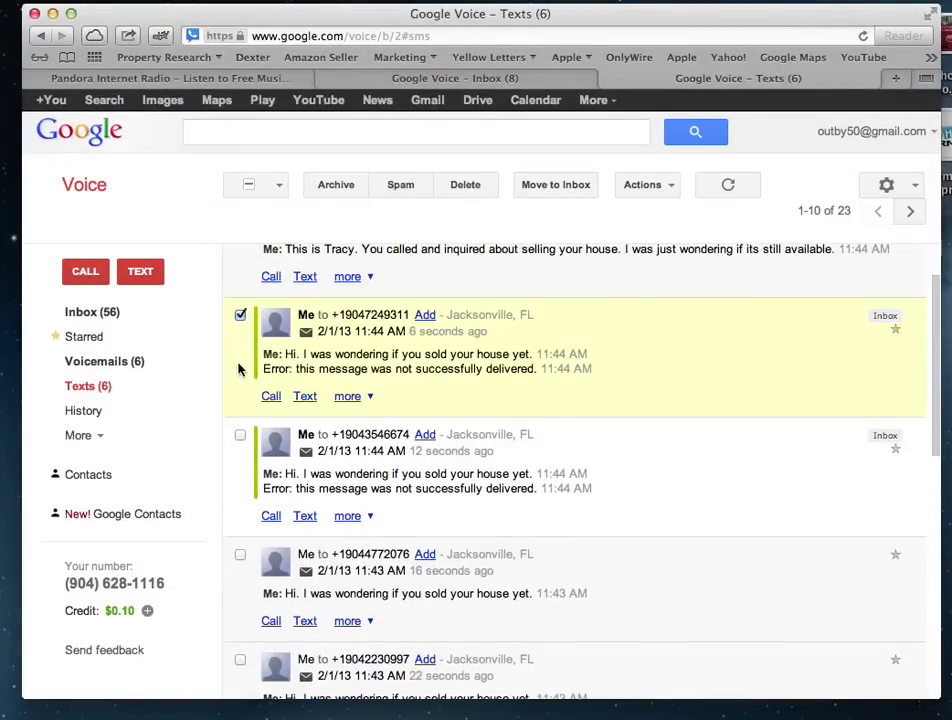
click(240, 436)
scroll(410, 485, down, 1)
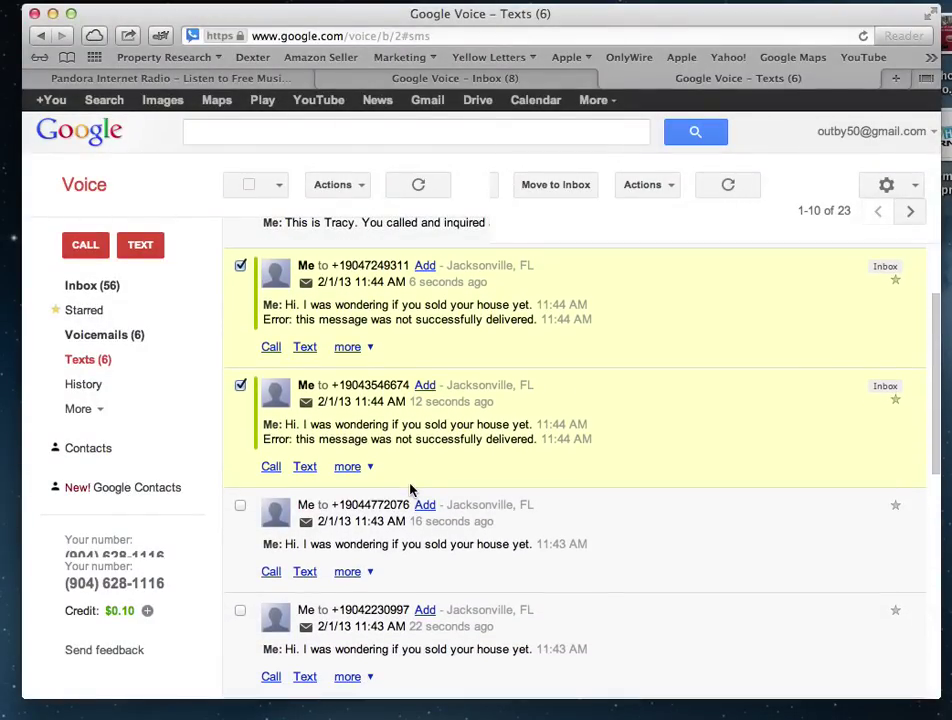
click(357, 189)
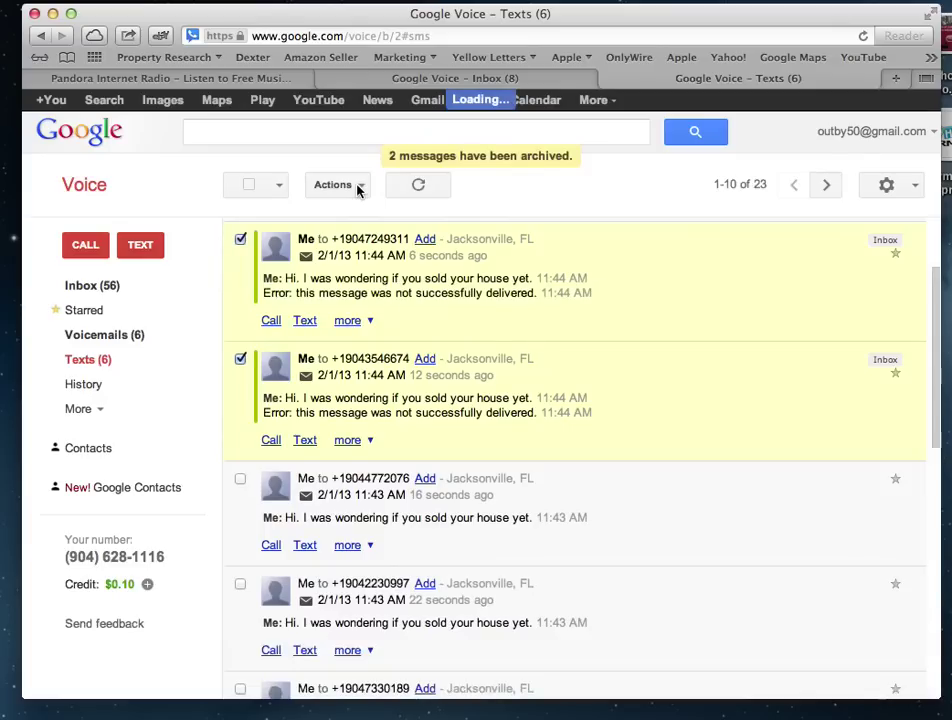
Step: Move the next two failed-delivery texts to the trash
click(240, 240)
click(242, 397)
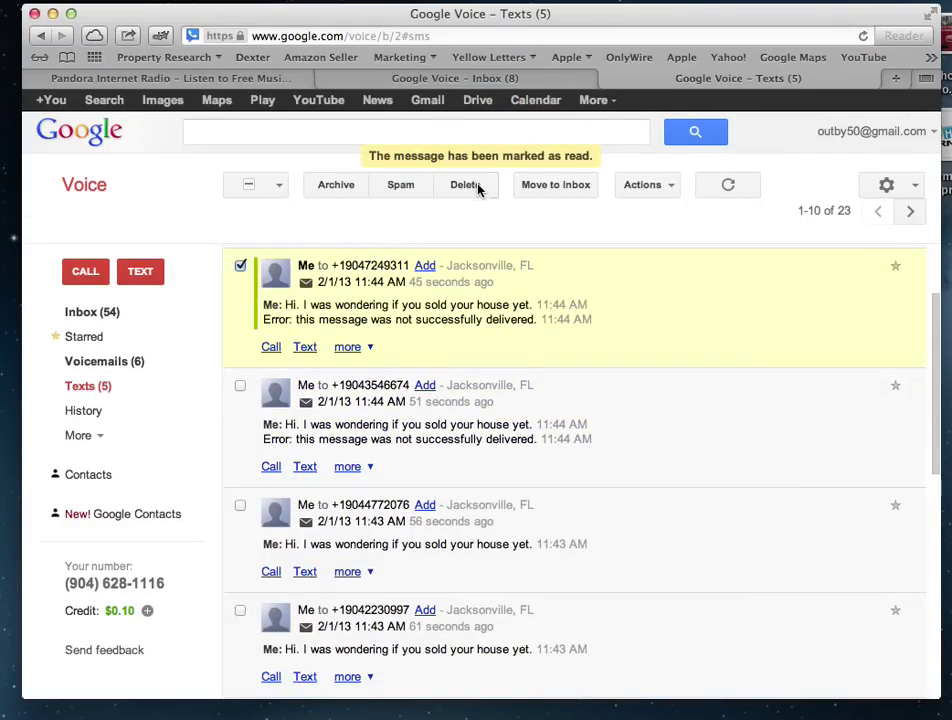
click(240, 386)
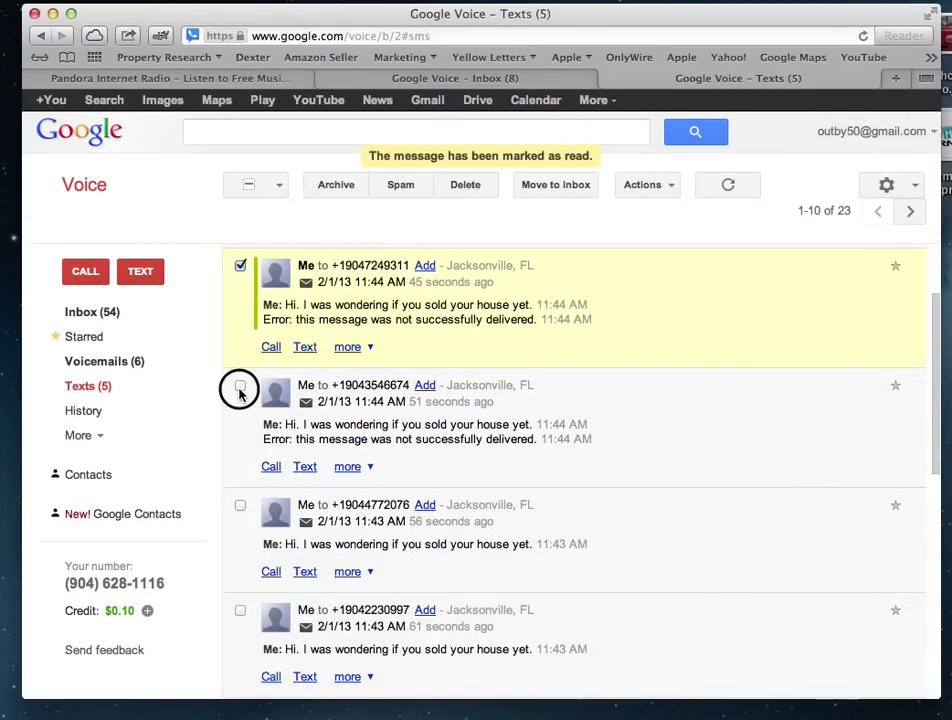
click(467, 190)
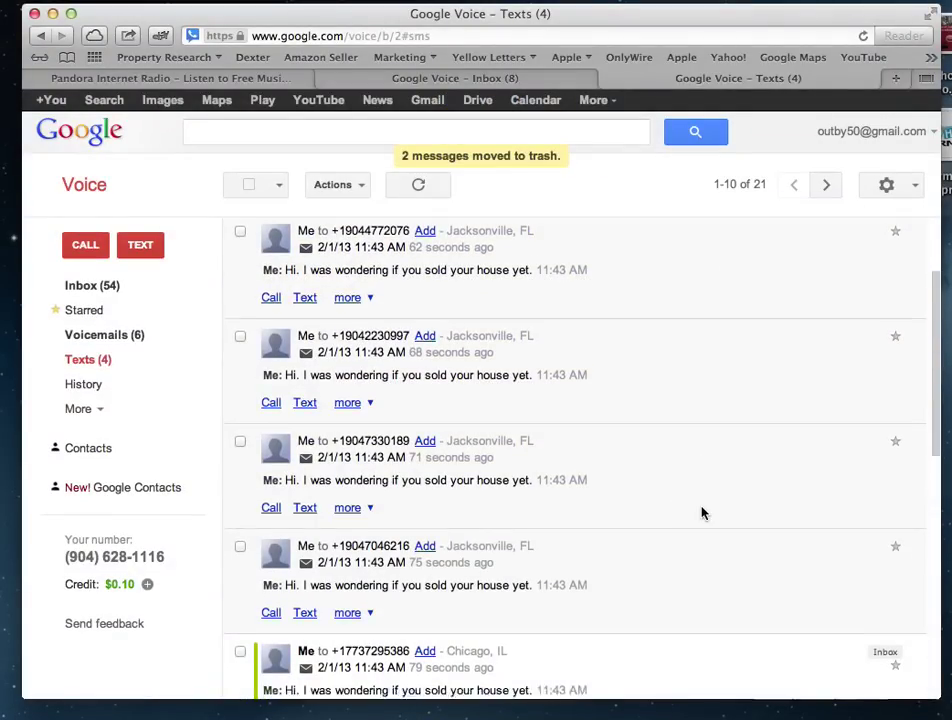
Step: Select the failed Chicago, Louisville and Cleveland texts for removal
scroll(702, 513, down, 2)
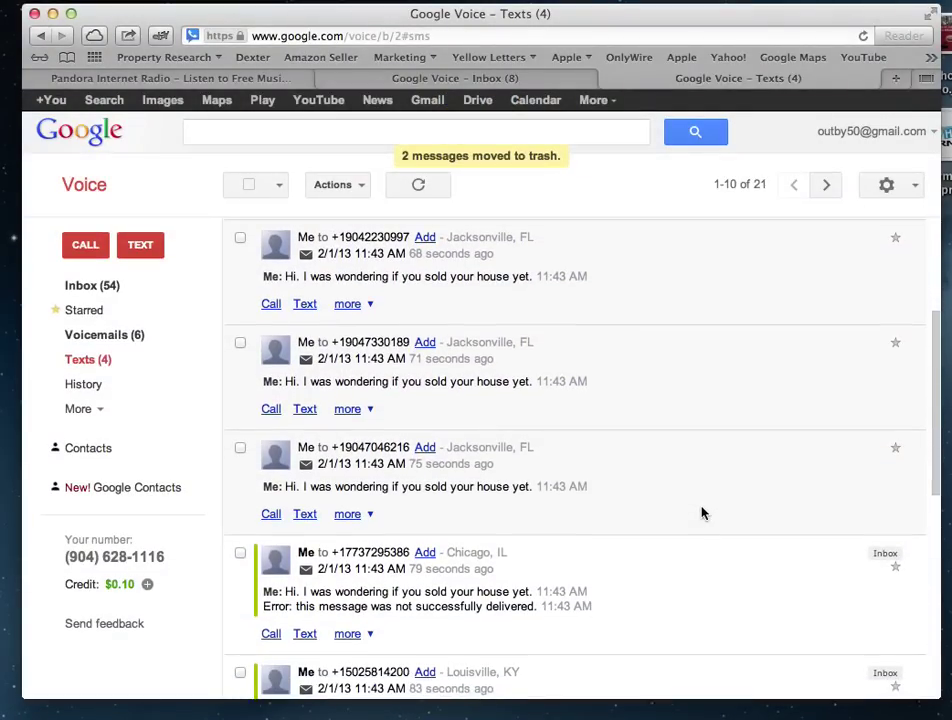
click(240, 553)
scroll(400, 560, down, 3)
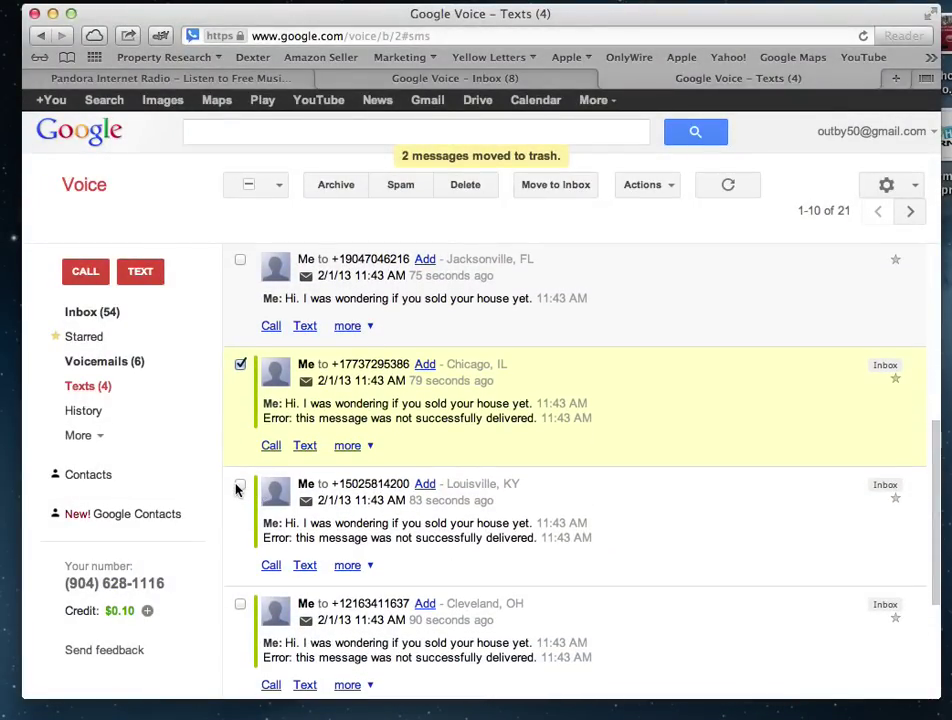
click(240, 516)
scroll(478, 562, down, 3)
scroll(478, 560, down, 2)
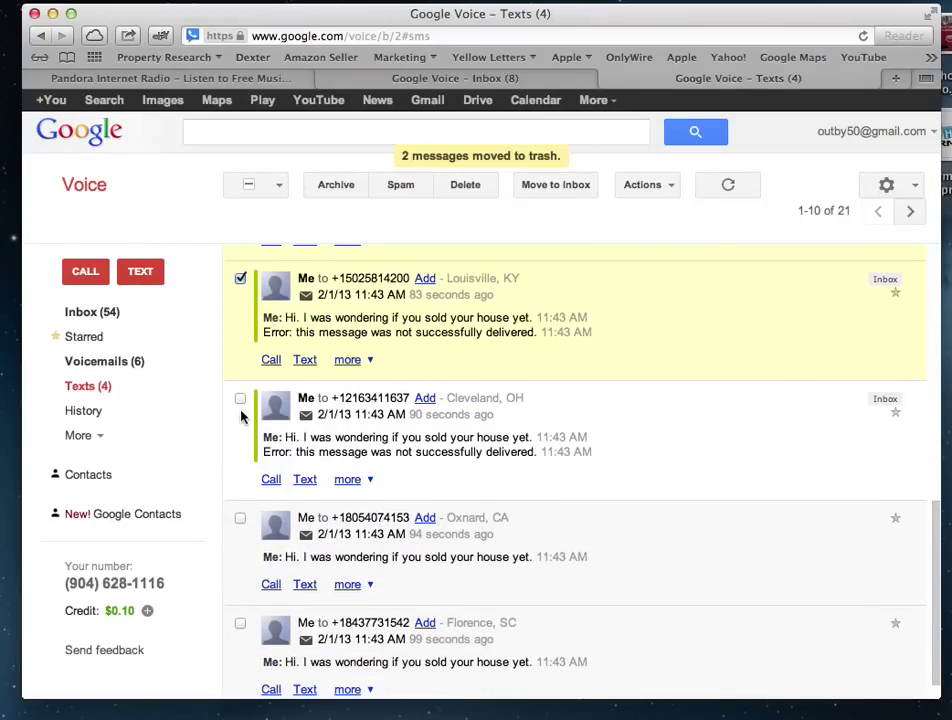
click(240, 397)
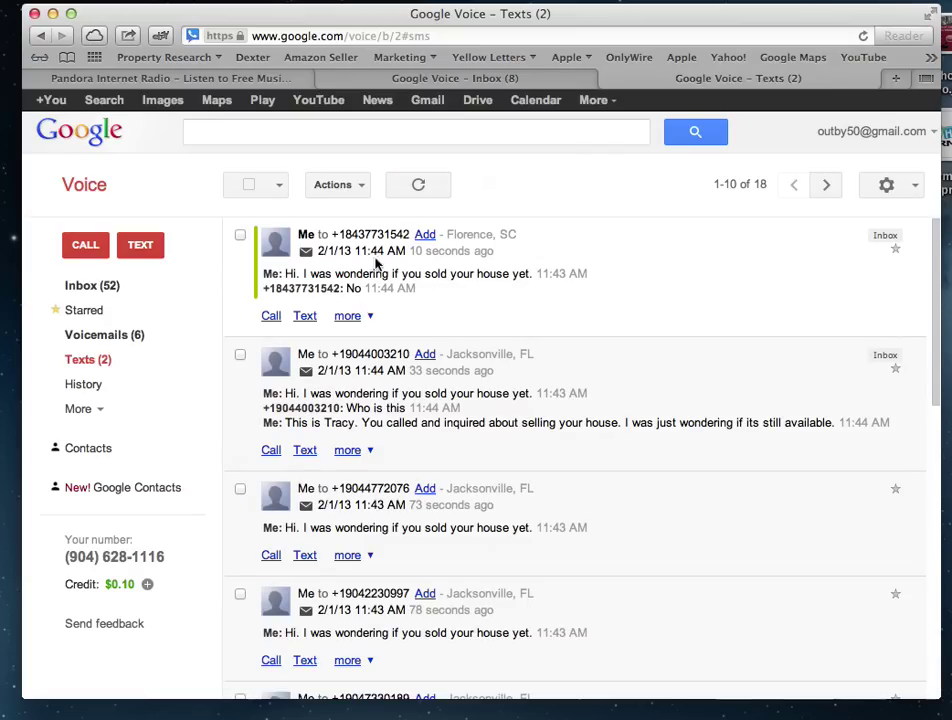
Step: Send the Florence, SC contact an offer to view the house and make an all-cash offer, asking if they're interested
click(304, 316)
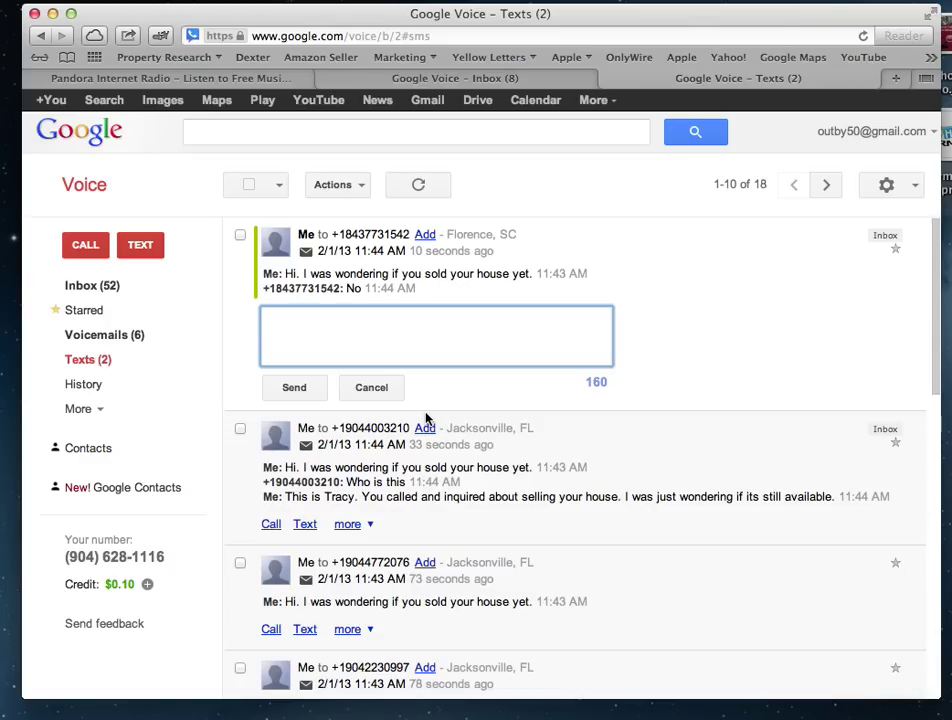
text(I would like t)
text(o come )
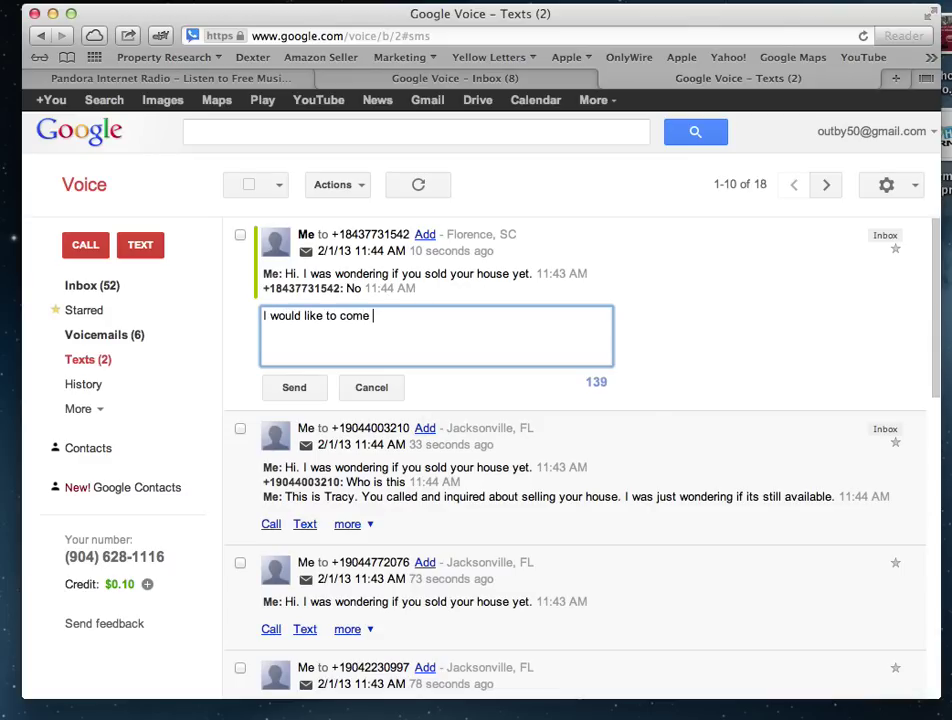
text(look at it and make)
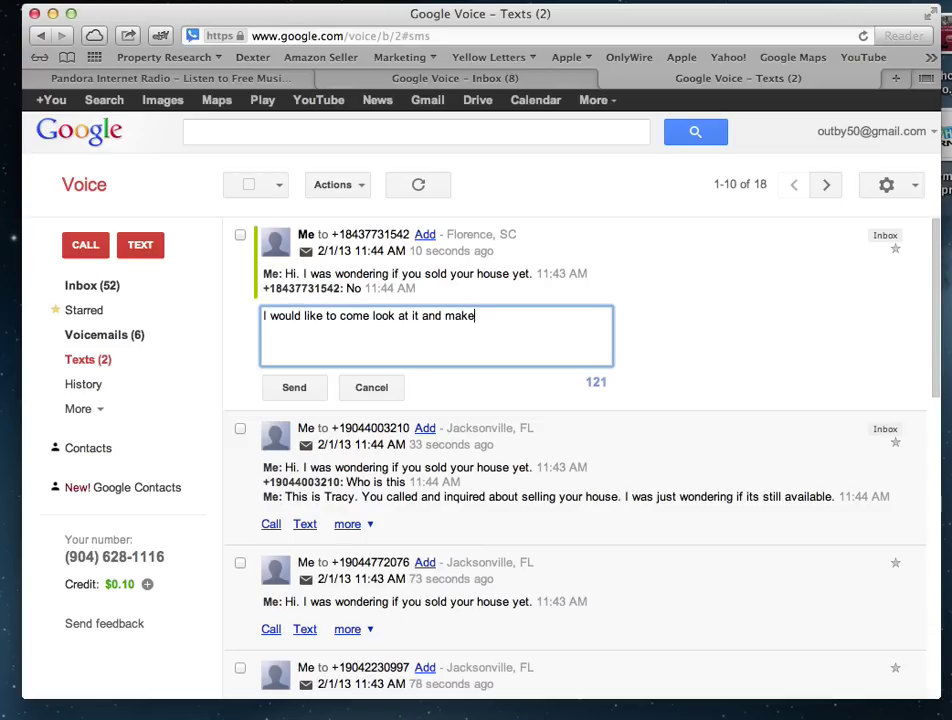
text( you an o)
key(BackSpace)
text(all cash )
text(offer. I)
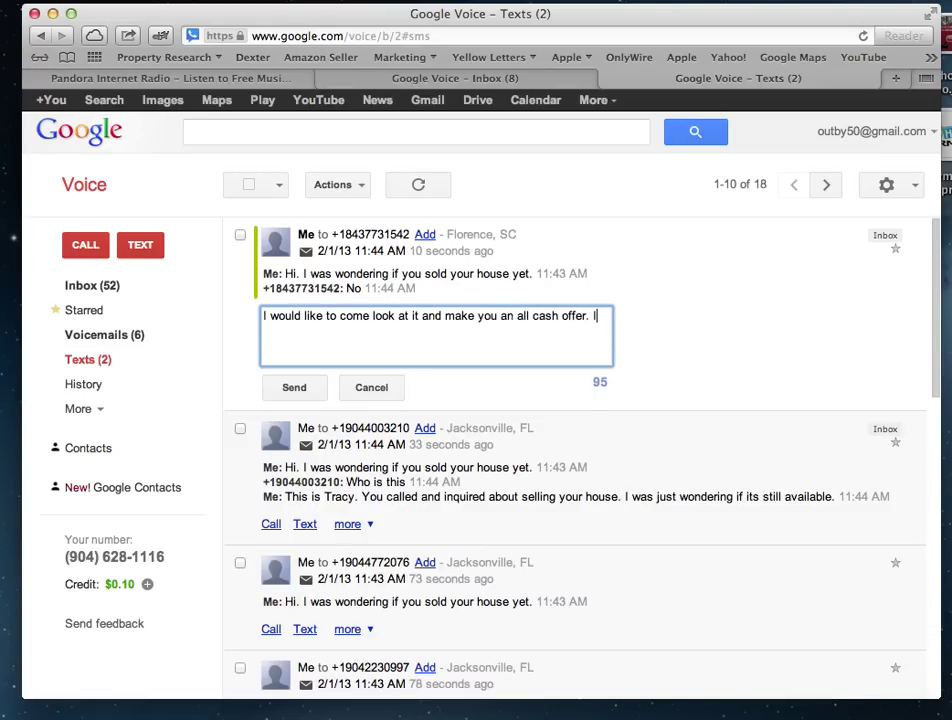
text(s that something yo)
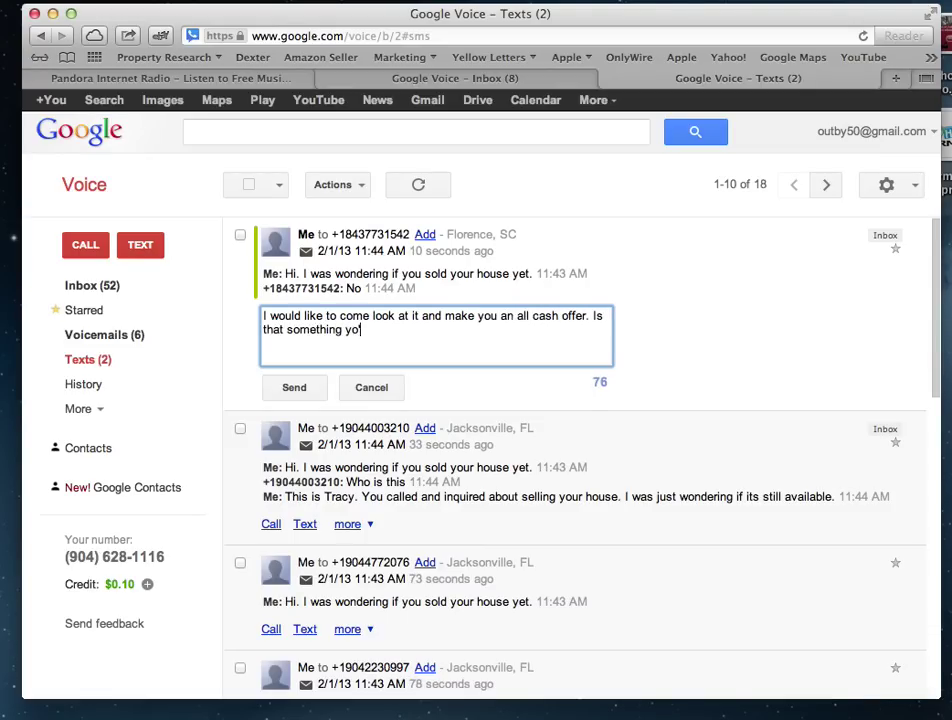
text('ure inte)
key(BackSpace)
key(BackSpace)
key(BackSpace)
key(BackSpace)
key(BackSpace)
key(BackSpace)
text(u're intere)
text(sted in?)
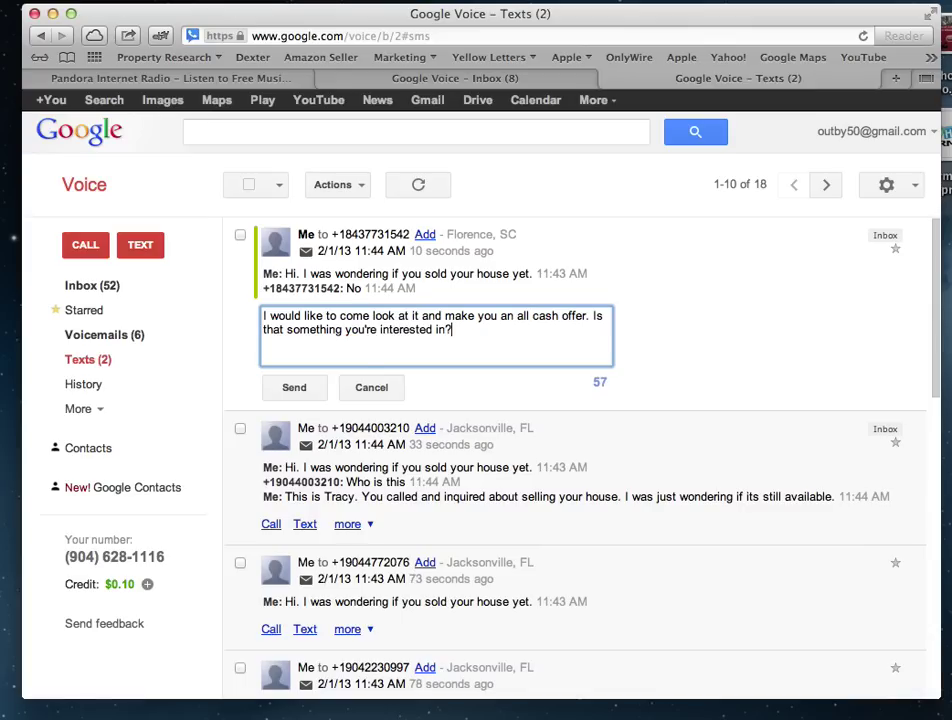
click(297, 390)
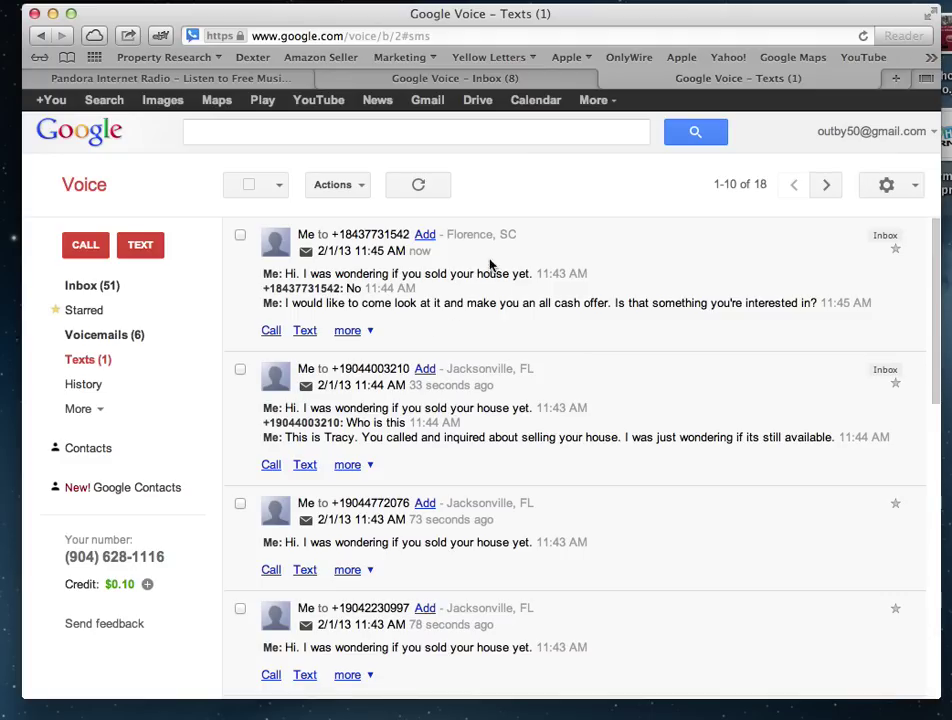
Step: Search Google Maps for Florence, SC in a new tab, then return to the Google Voice Texts tab
key(super+t)
text(maps.google.com/maps?q=Florence,%20SC&hl=en_US)
key(Return)
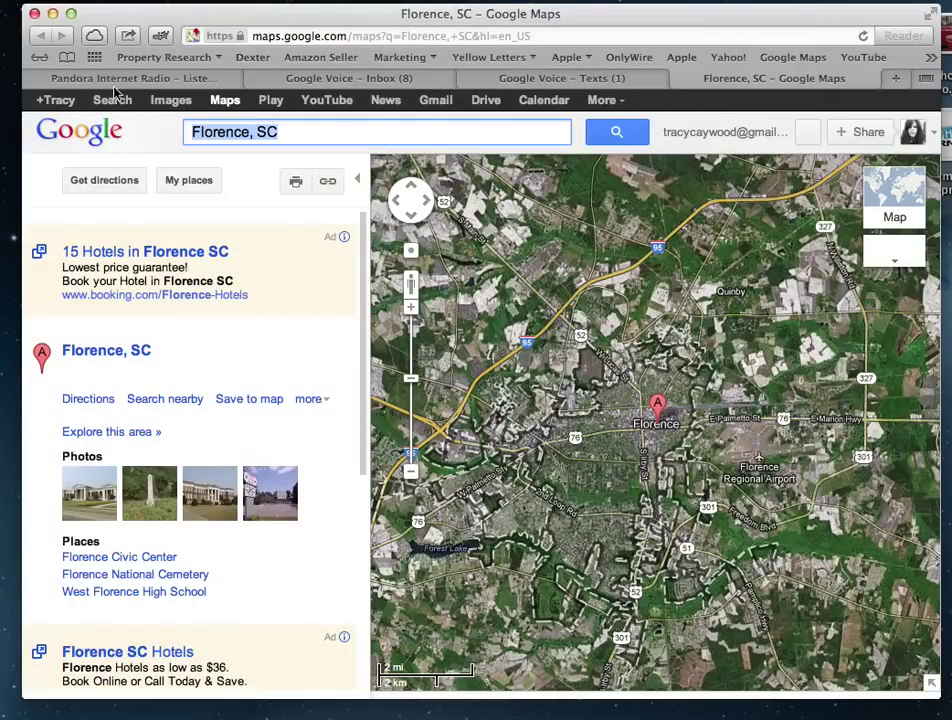
click(571, 80)
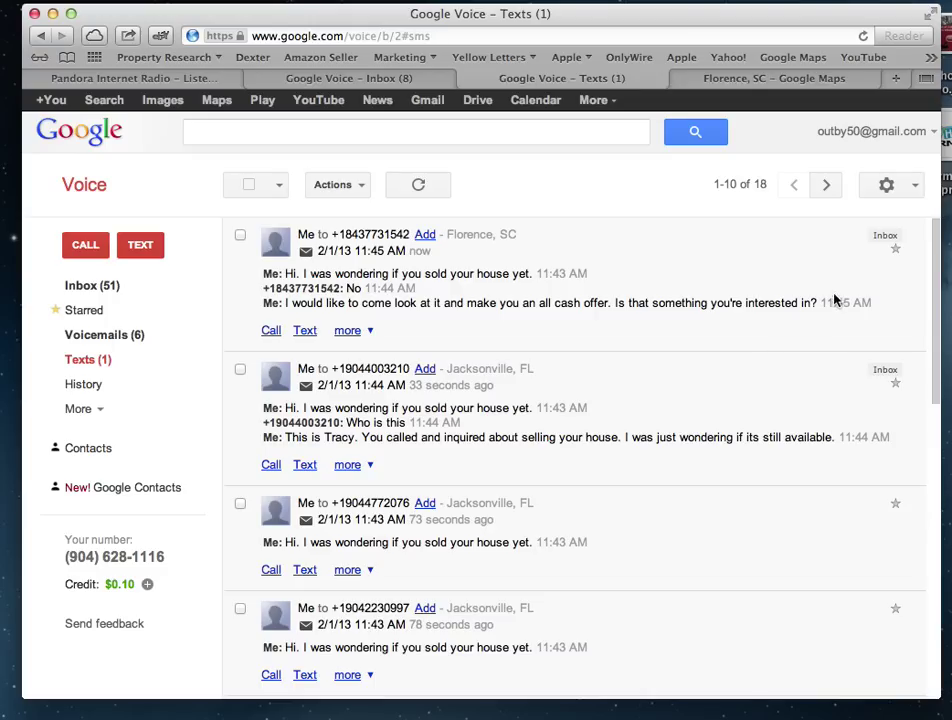
Step: Star the top two conversations, Florence, SC and Jacksonville, in the Texts list
click(895, 249)
click(895, 384)
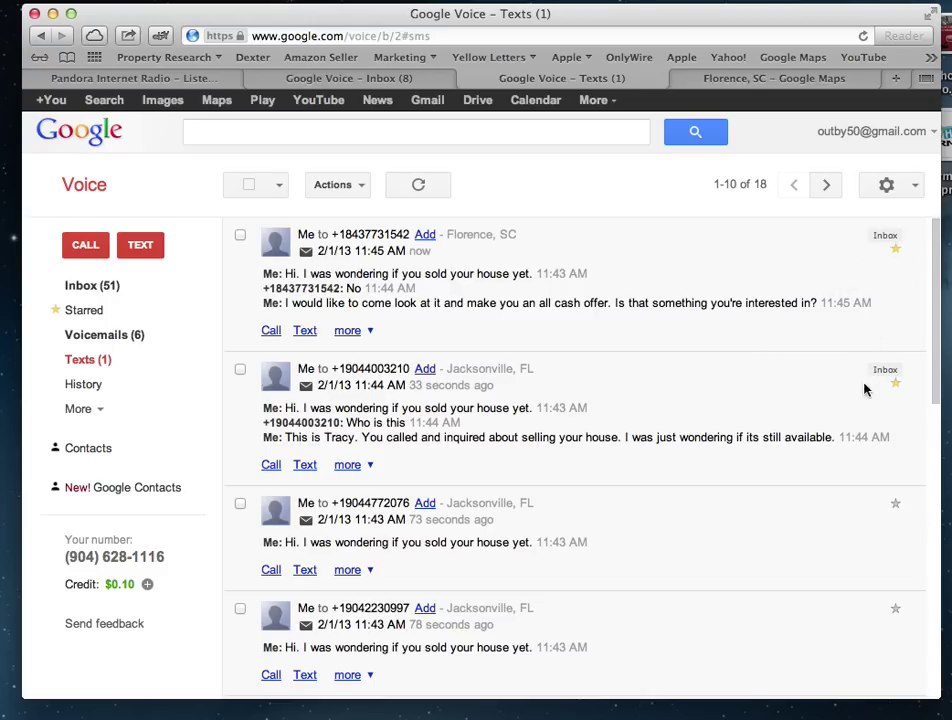